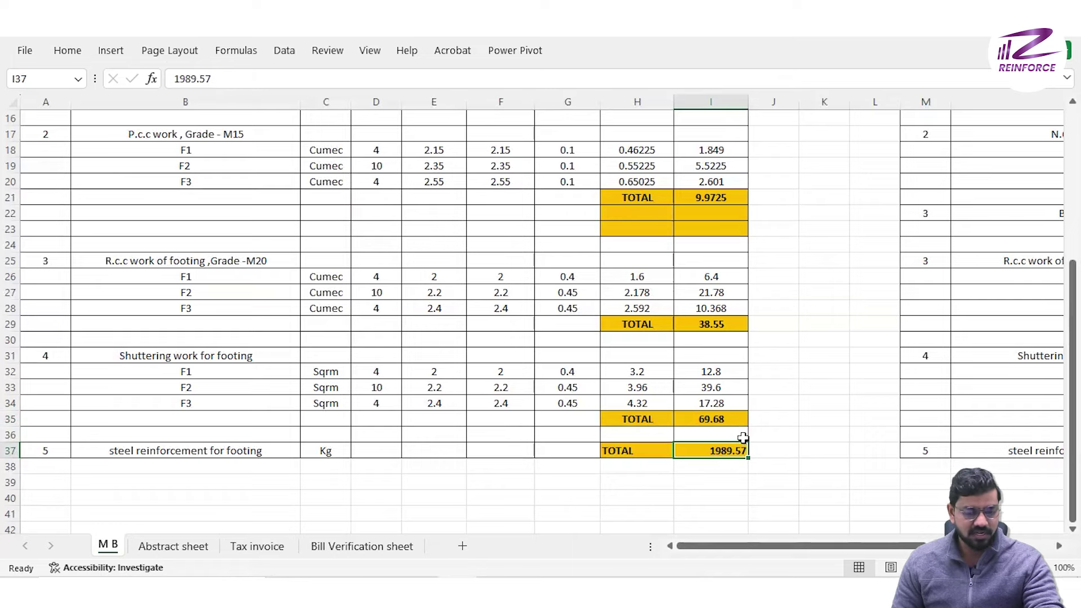
# - Review the footing work items and their total quantities in the M B measurement sheet
pyautogui.scroll(5, 743, 438)
pyautogui.scroll(-2, 762, 434)
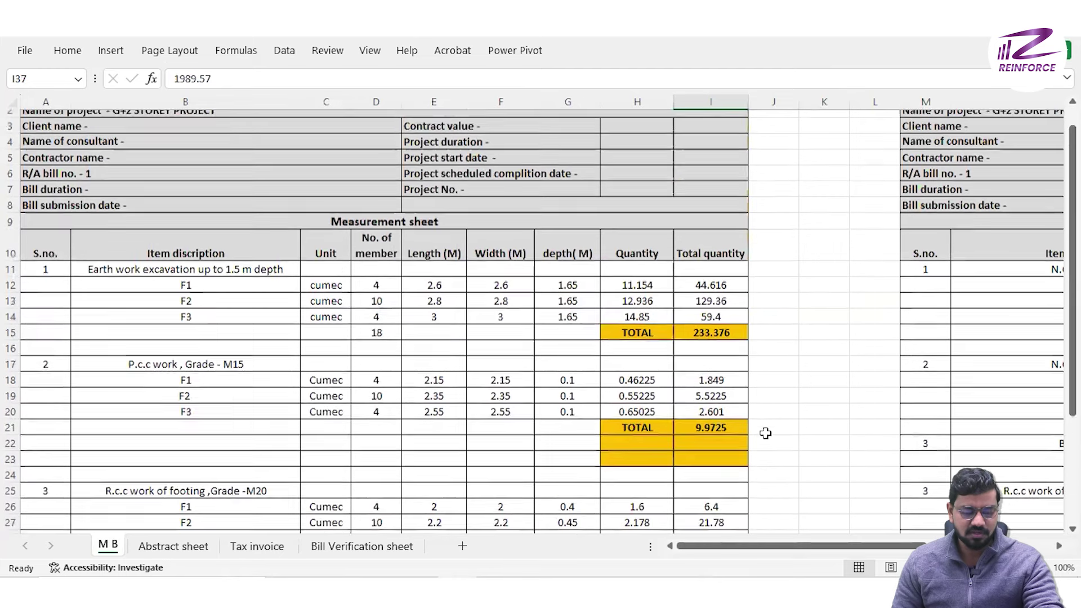
pyautogui.scroll(-5, 761, 435)
pyautogui.scroll(7, 465, 439)
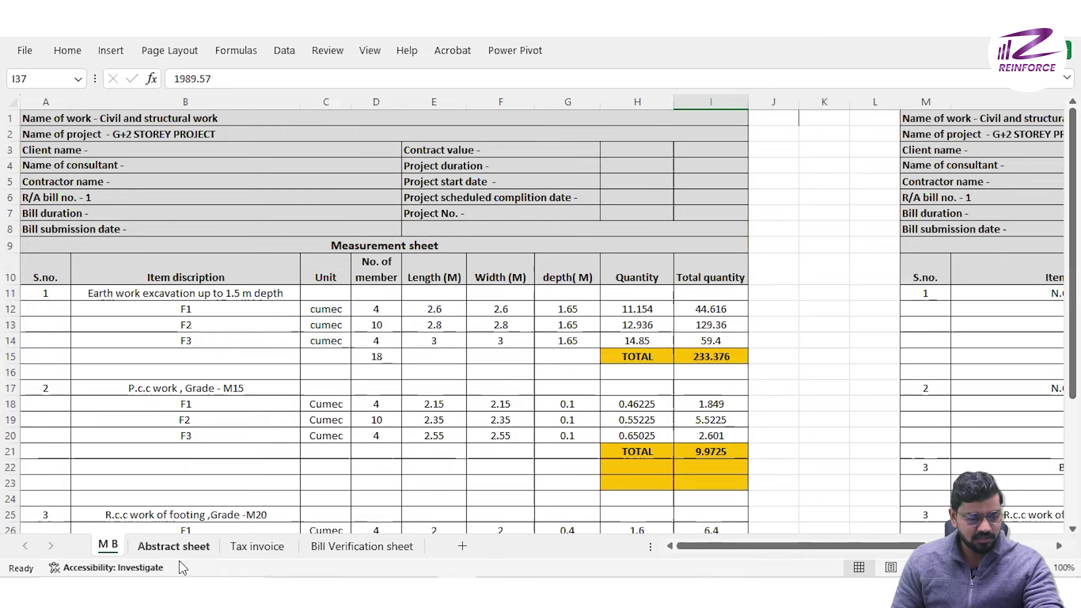
# - Open the Abstract sheet and examine the B.O.Q numbers, unit rates, and the earth work excavation item's description, unit and B.O.Q quantity
pyautogui.click(174, 546)
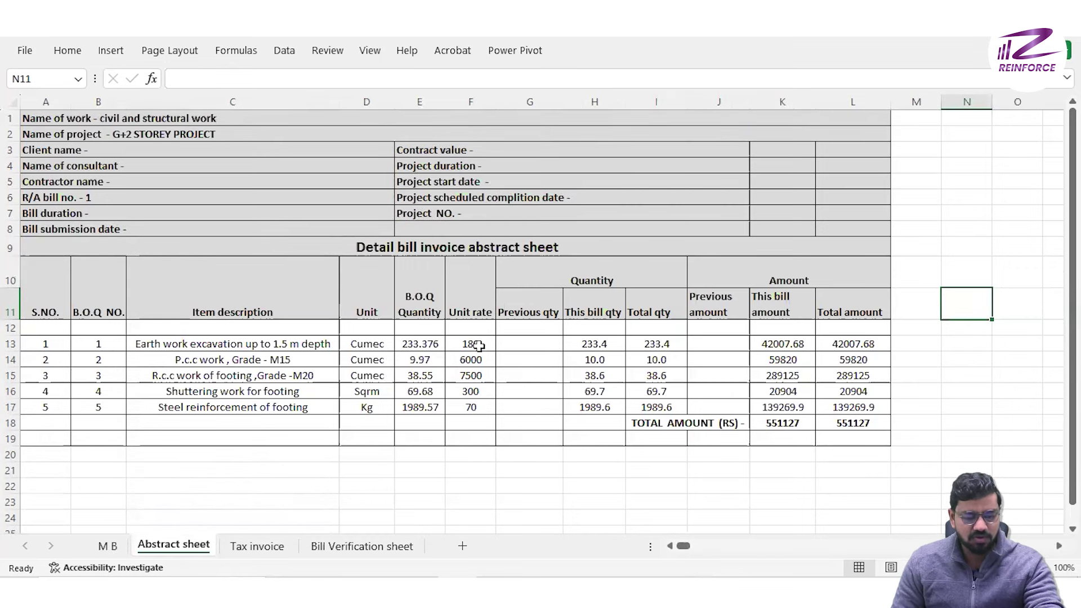
pyautogui.moveTo(477, 345); pyautogui.dragTo(478, 407)
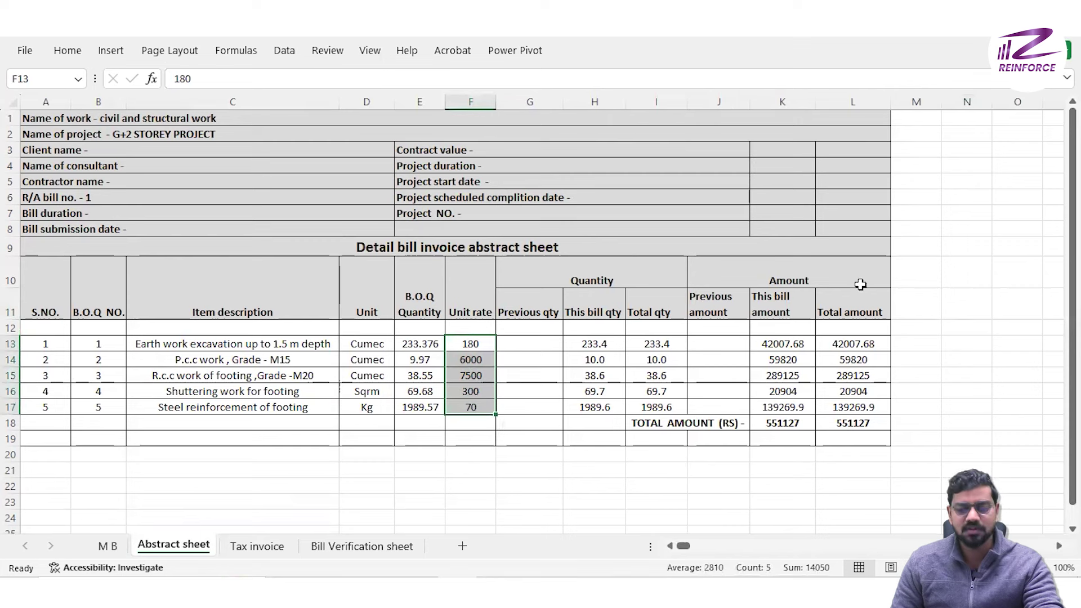
pyautogui.click(982, 279)
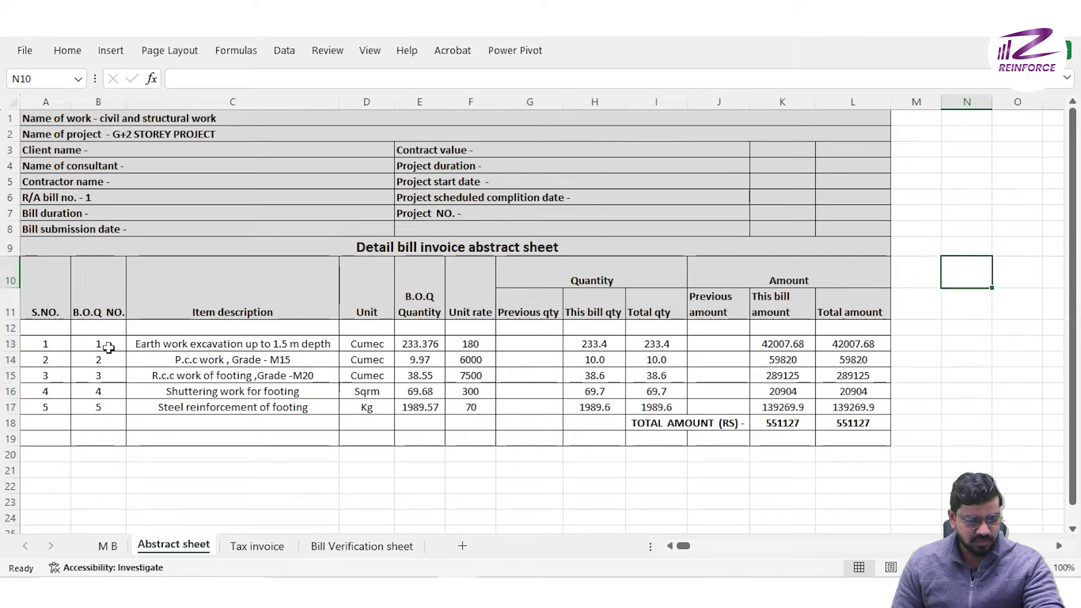
pyautogui.moveTo(108, 348); pyautogui.dragTo(108, 407)
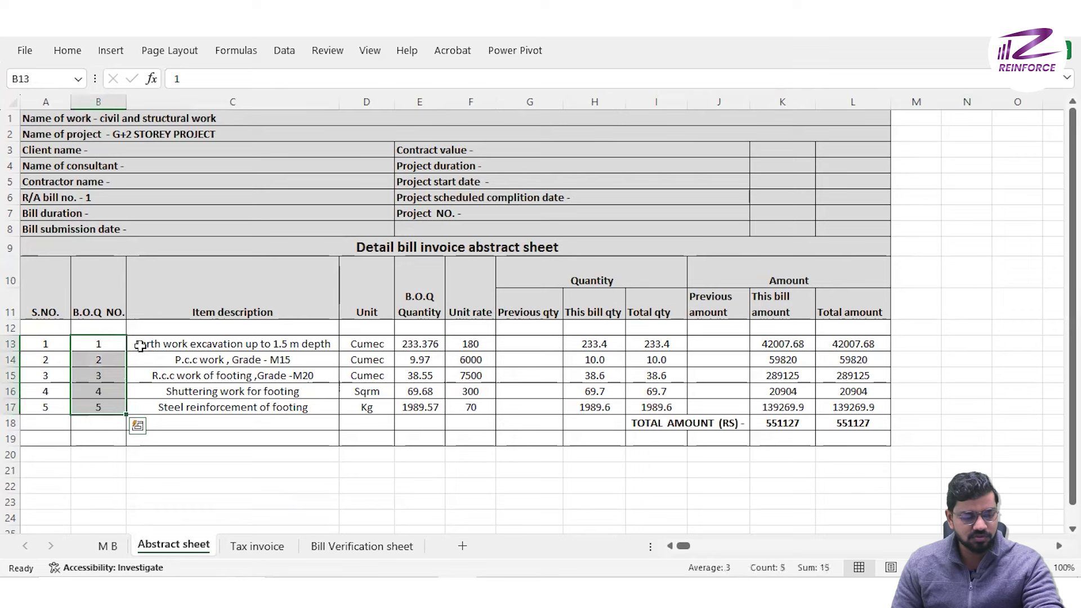
pyautogui.click(177, 344)
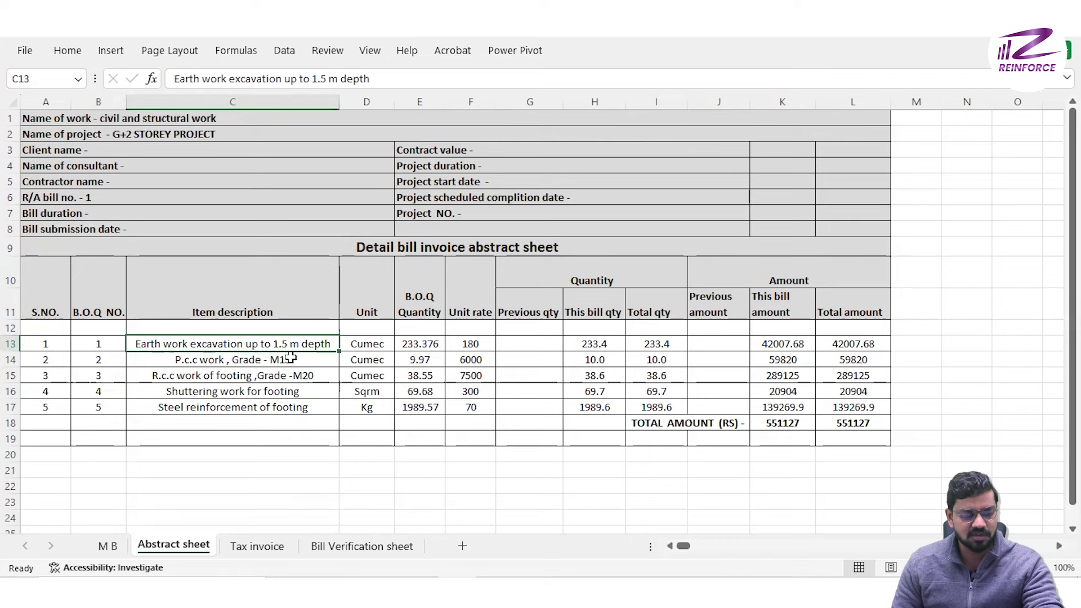
pyautogui.click(367, 348)
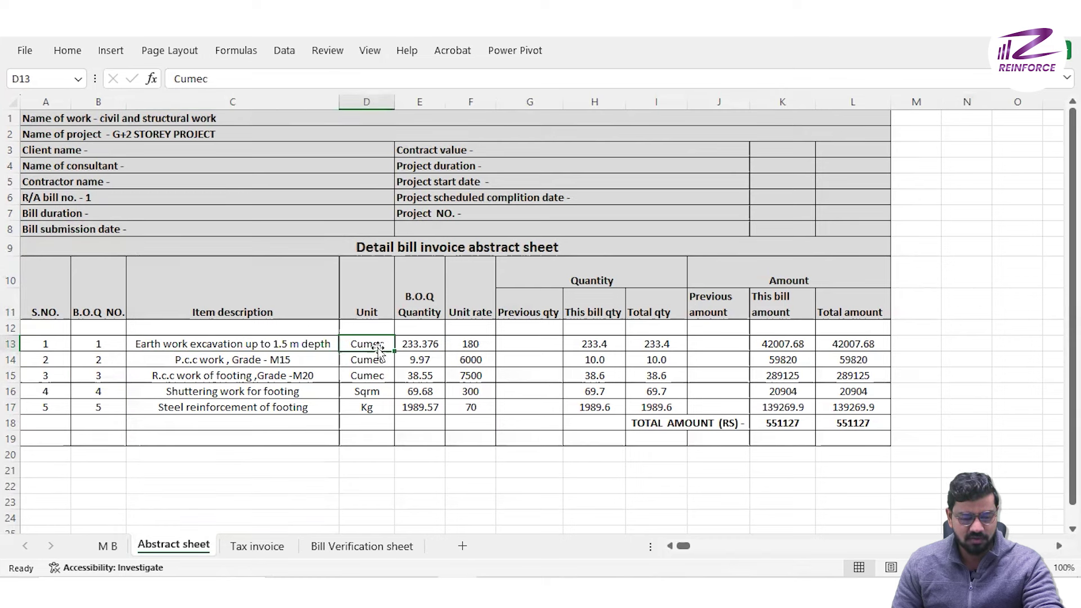
pyautogui.click(433, 347)
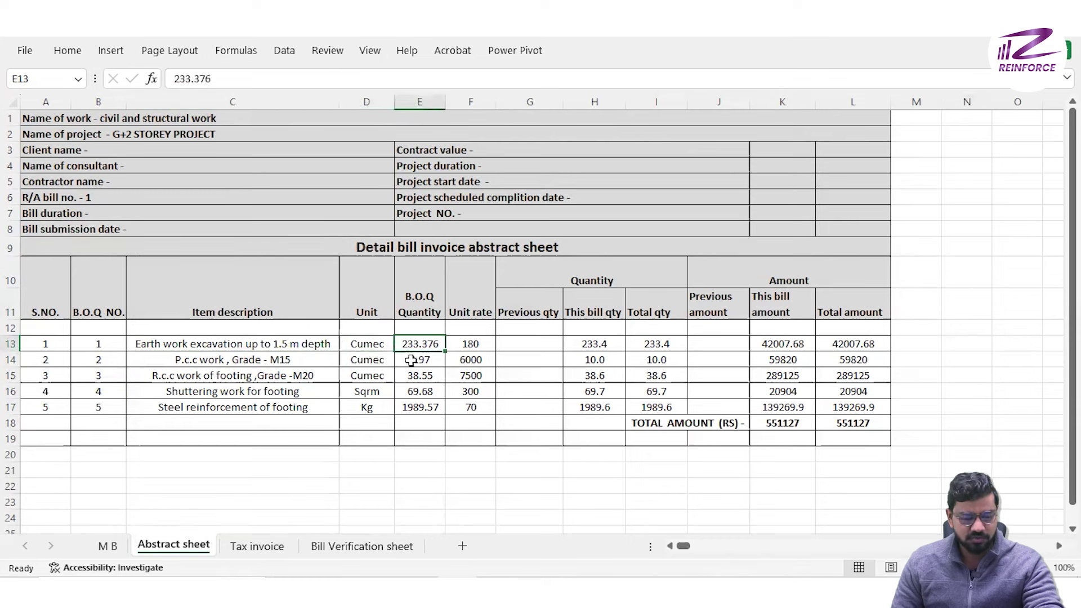
pyautogui.click(471, 347)
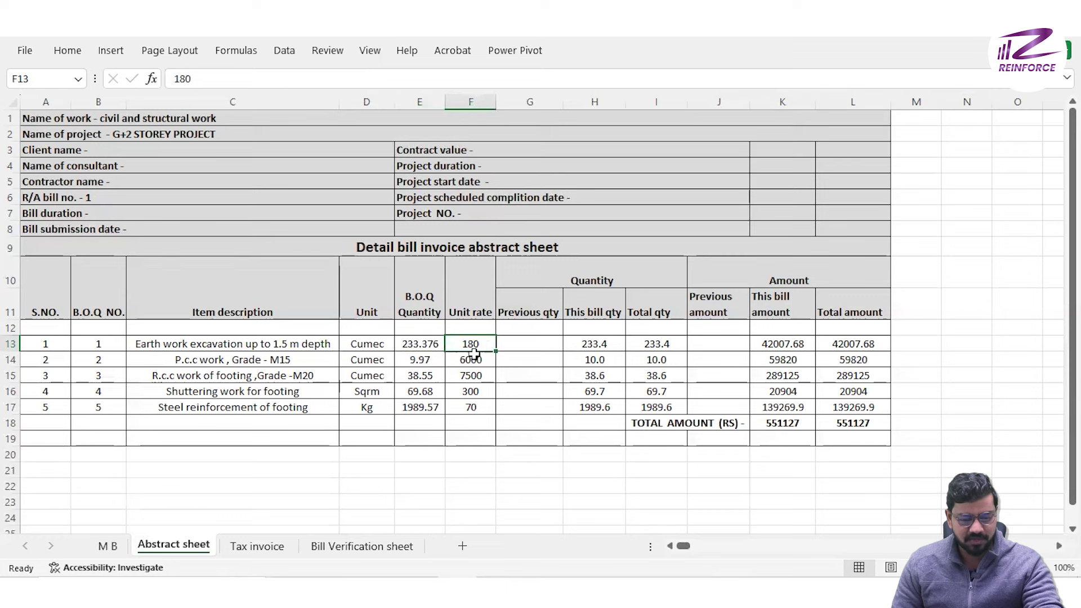
# - Examine the previous, this-bill and total column headings under Quantity and Amount in the abstract sheet
pyautogui.moveTo(551, 272); pyautogui.dragTo(743, 304)
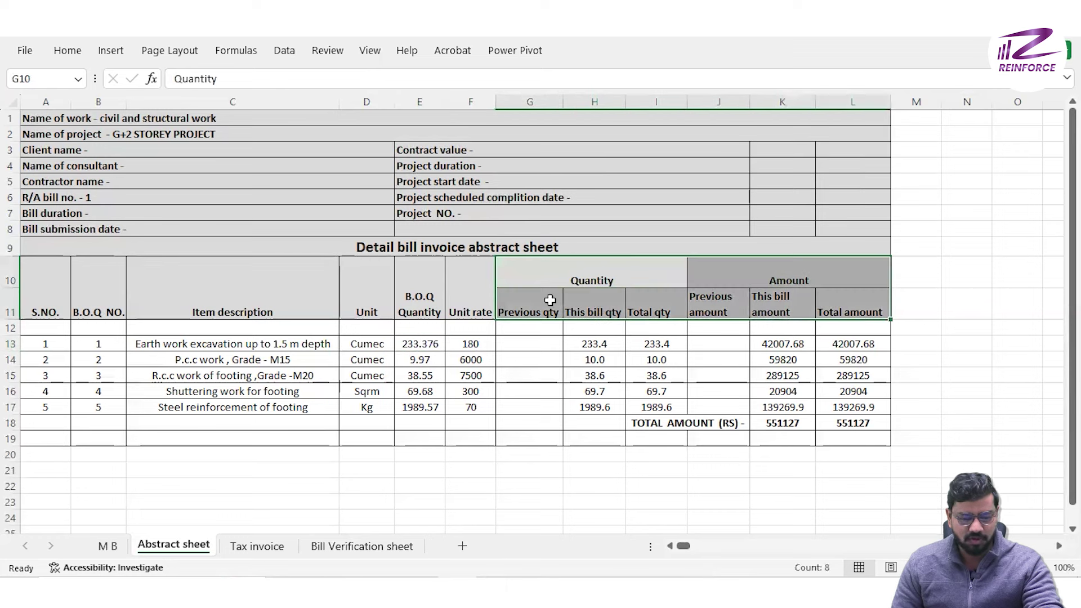
pyautogui.click(531, 272)
pyautogui.click(524, 314)
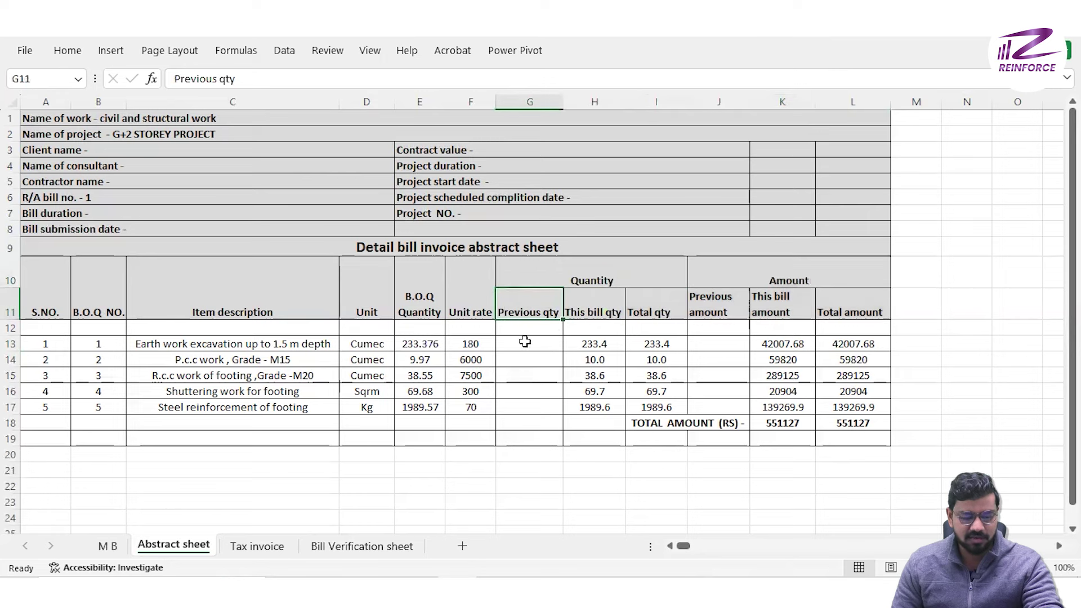
pyautogui.click(597, 312)
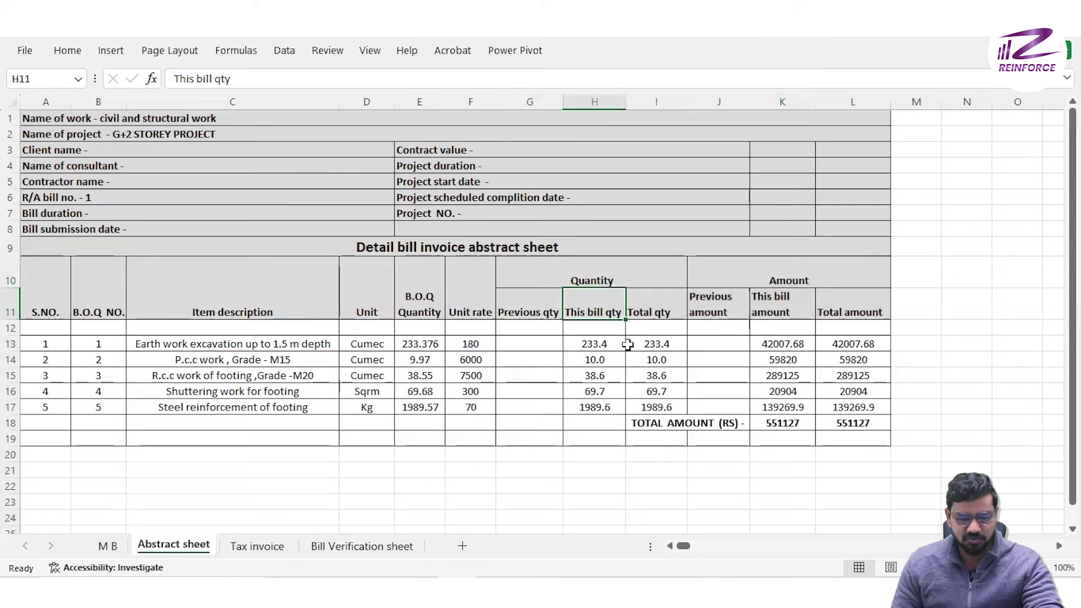
pyautogui.click(661, 309)
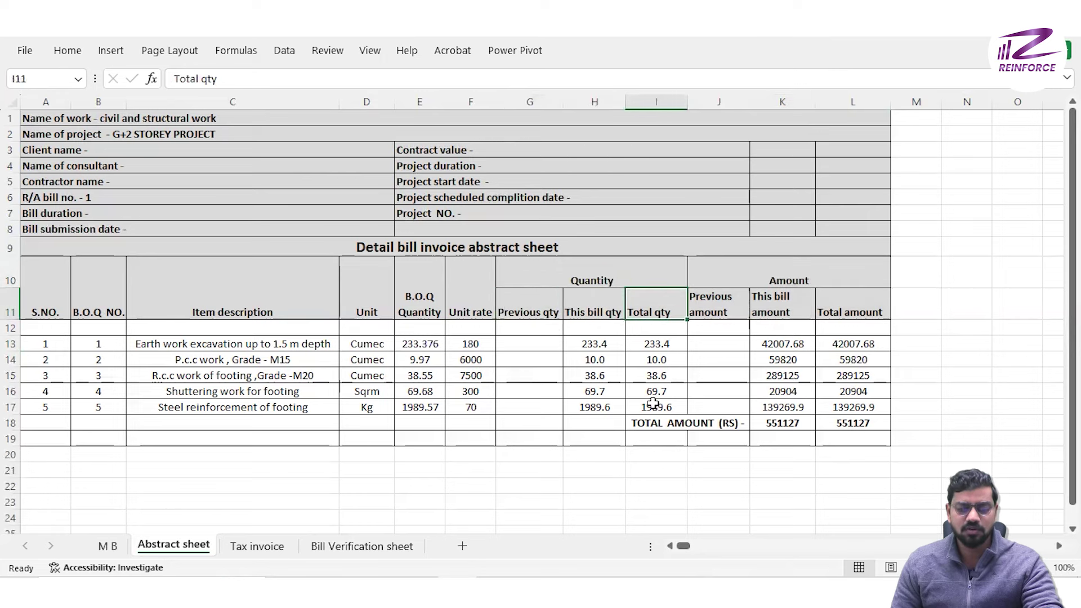
pyautogui.click(738, 267)
pyautogui.click(723, 309)
pyautogui.click(768, 304)
pyautogui.click(832, 304)
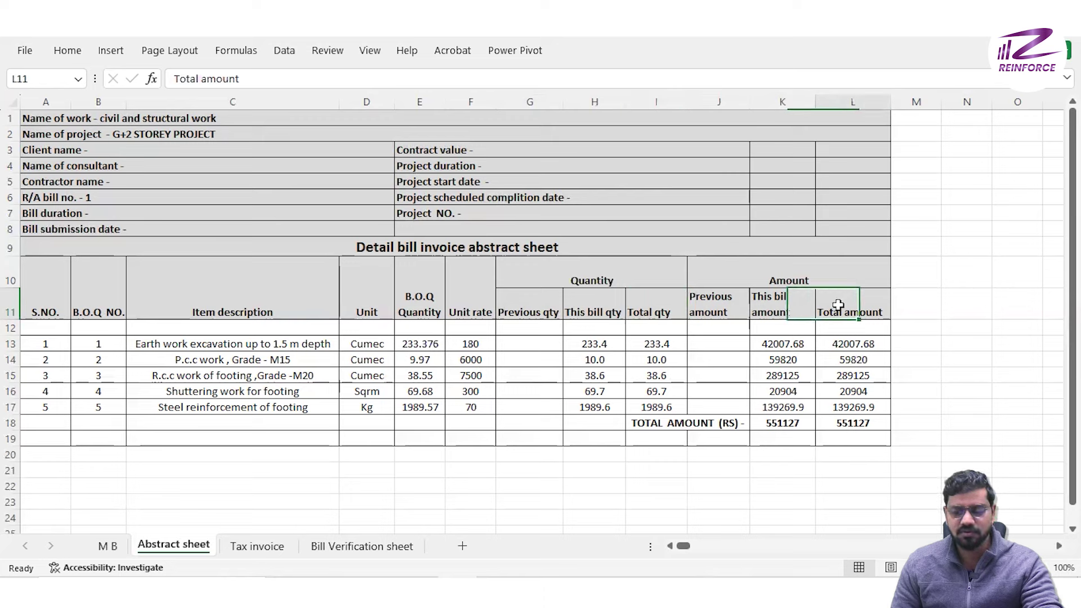
# - Compare the item values in the Quantity column group with those in the Amount column group
pyautogui.moveTo(531, 278); pyautogui.dragTo(608, 394)
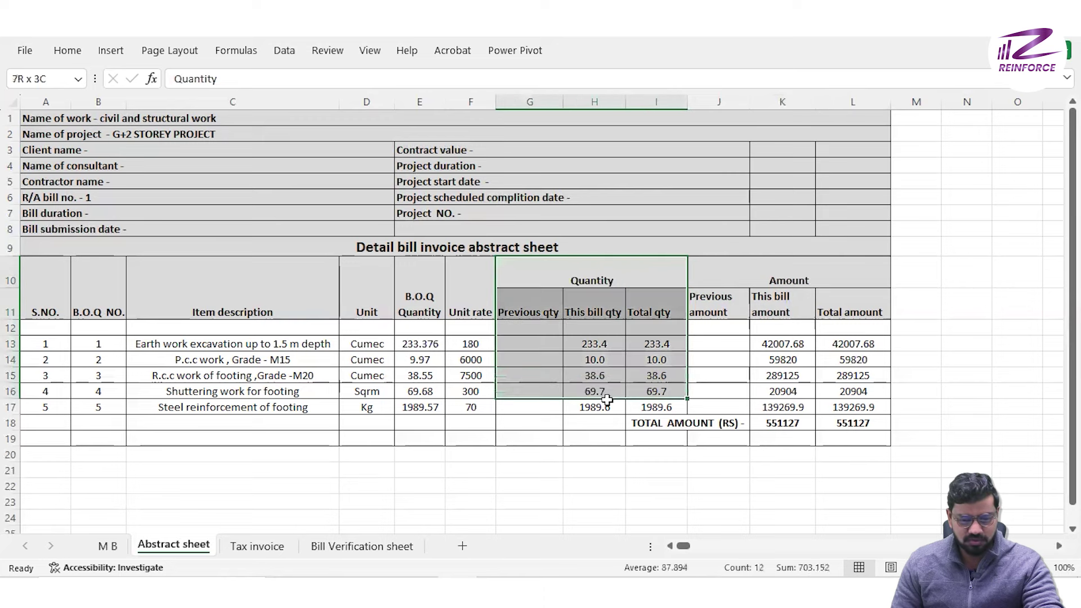
pyautogui.moveTo(738, 278); pyautogui.dragTo(778, 407)
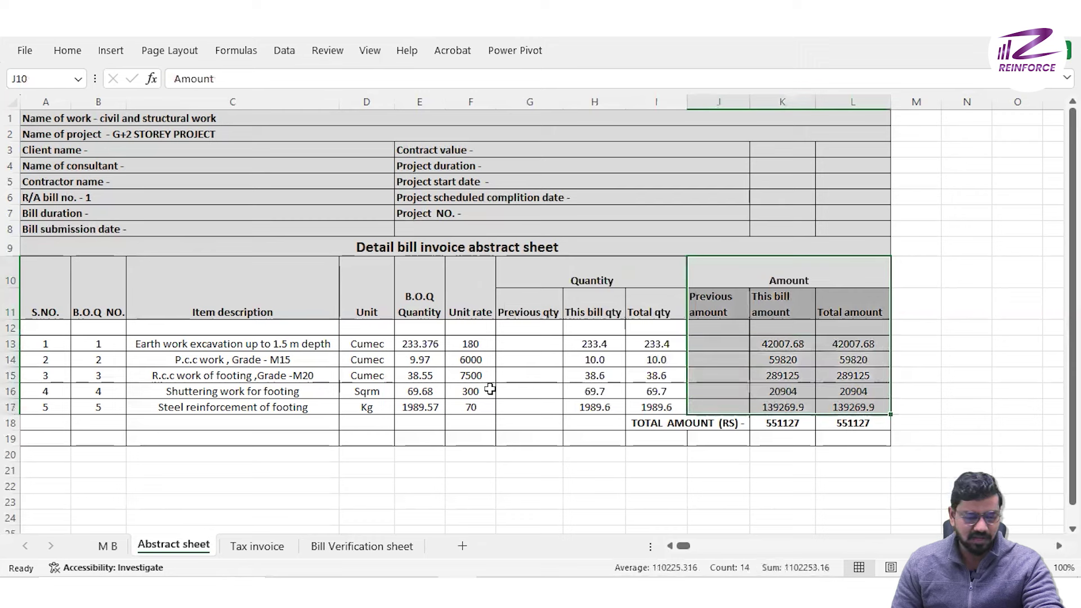
pyautogui.moveTo(541, 280); pyautogui.dragTo(555, 386)
pyautogui.click(464, 488)
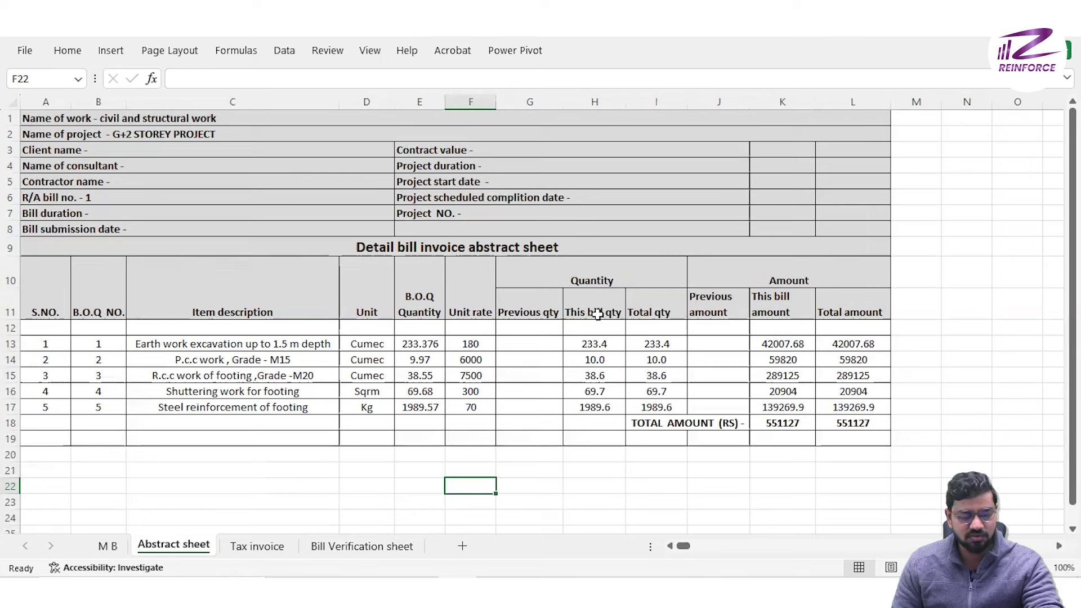
# - Check the B.O.Q quantities and unit rates, and compare the excavation item's B.O.Q quantity with its this-bill and total quantities
pyautogui.click(424, 340)
pyautogui.moveTo(423, 338); pyautogui.dragTo(421, 408)
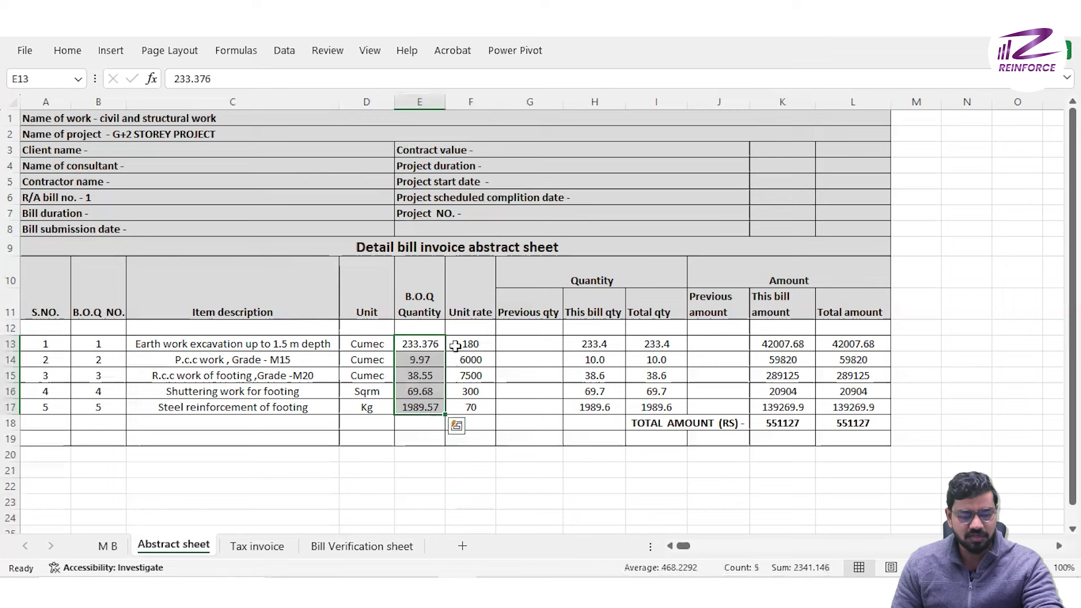
pyautogui.moveTo(469, 344); pyautogui.dragTo(469, 420)
pyautogui.moveTo(420, 344); pyautogui.dragTo(419, 409)
pyautogui.click(607, 346)
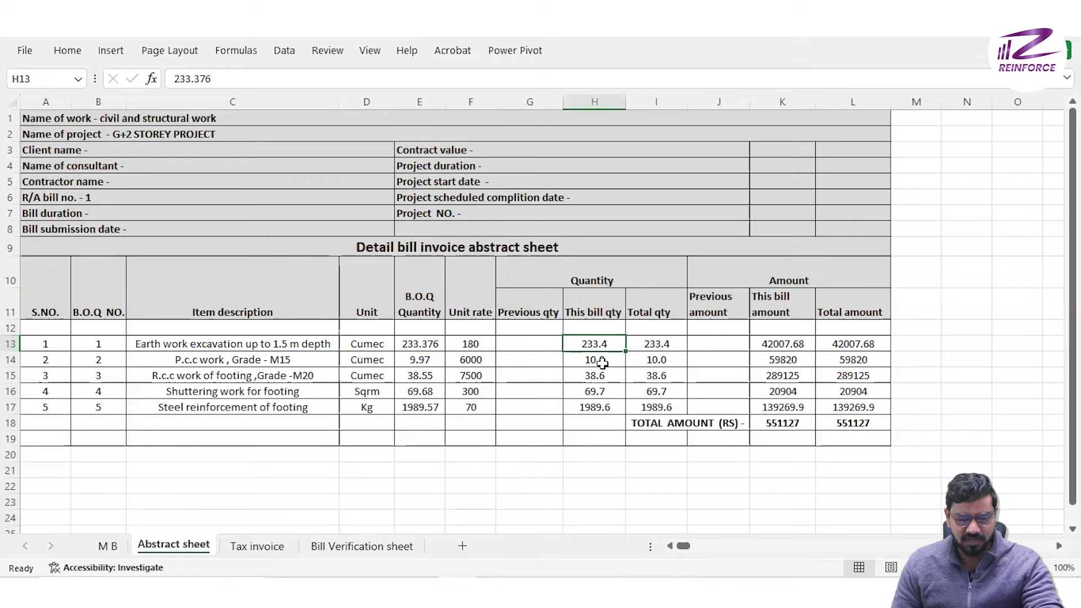
pyautogui.click(425, 349)
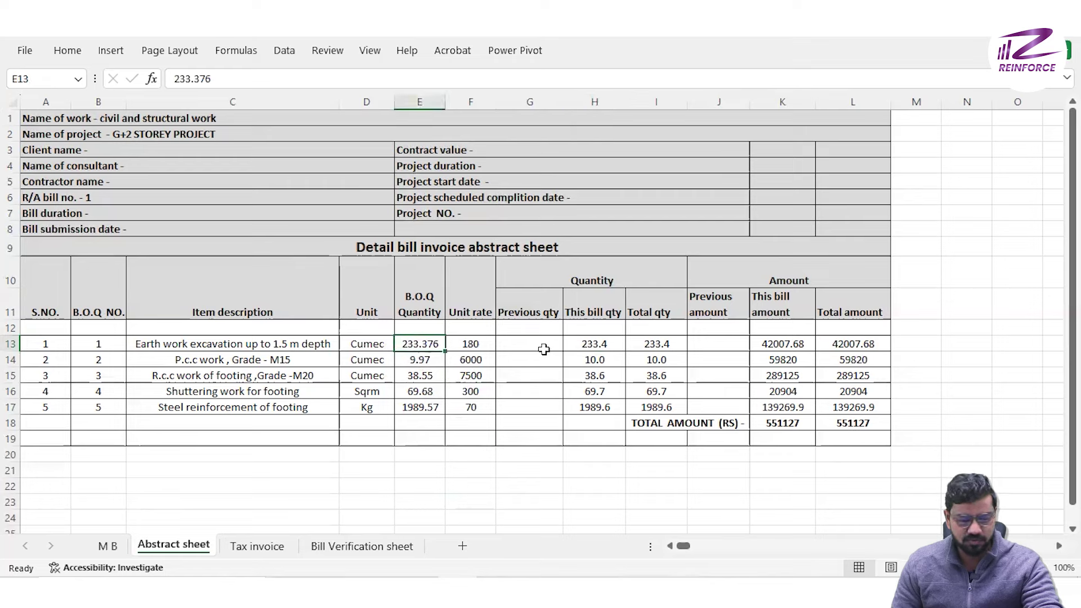
pyautogui.click(591, 345)
pyautogui.press('Right')
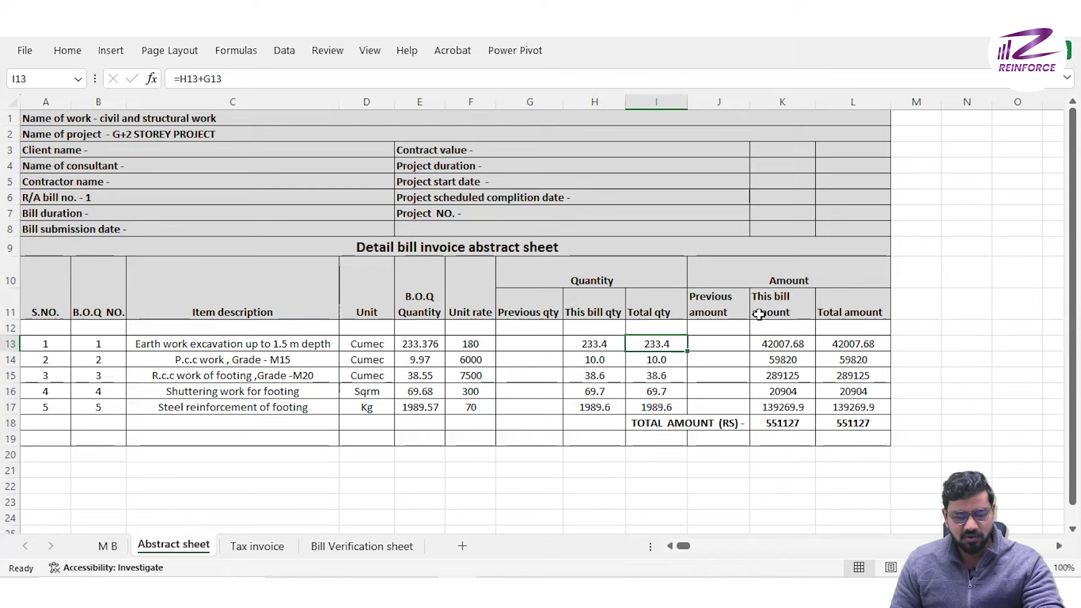
# - Inspect the Amount headings and trace how the excavation item's this-bill and total amounts are calculated from quantity and unit rate
pyautogui.click(712, 309)
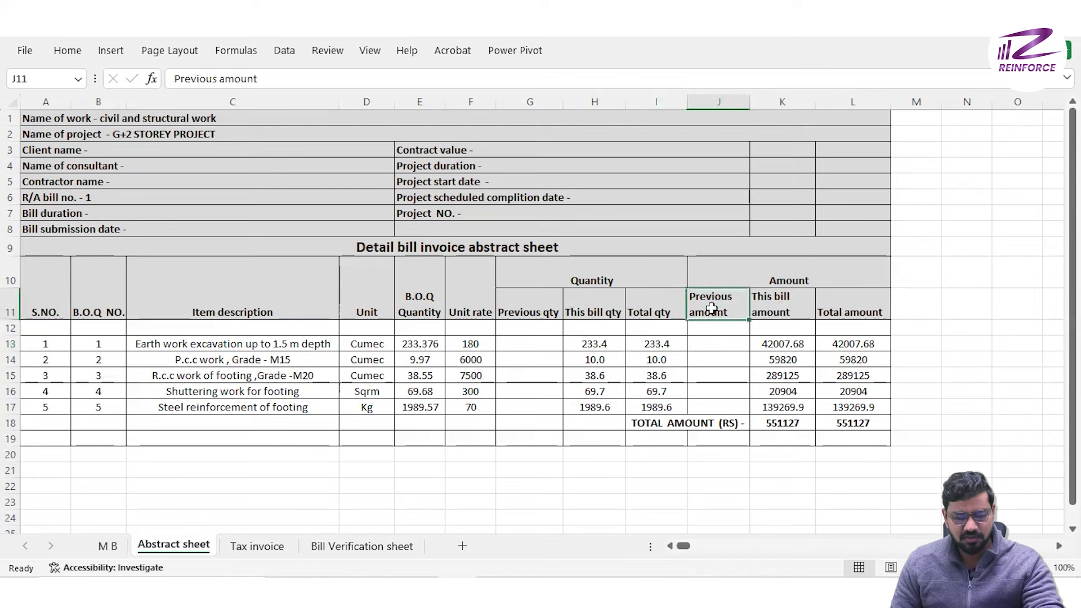
pyautogui.click(787, 307)
pyautogui.click(861, 309)
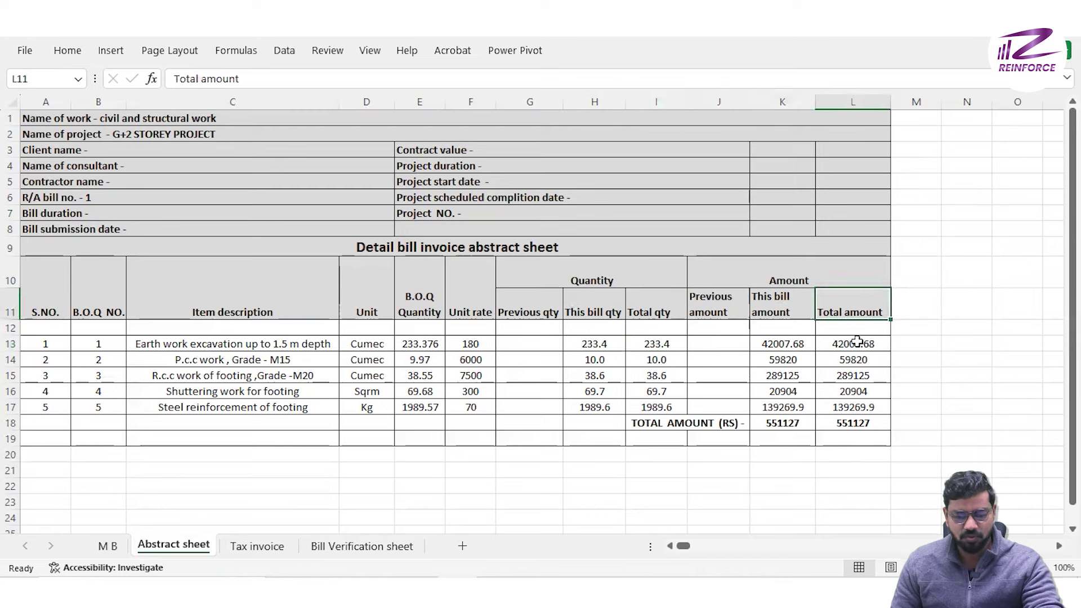
pyautogui.click(791, 347)
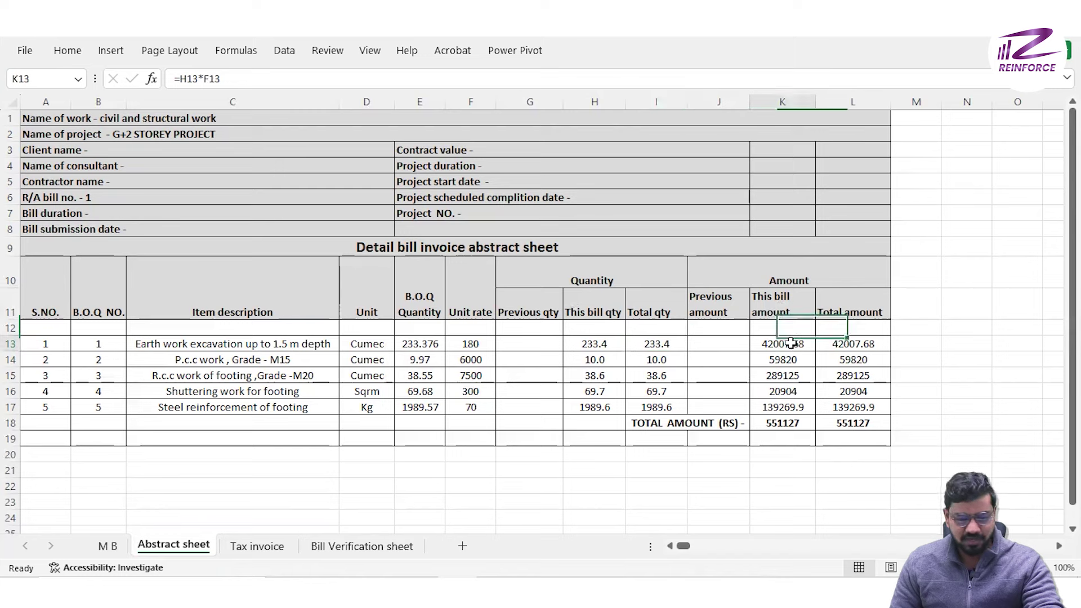
pyautogui.click(591, 343)
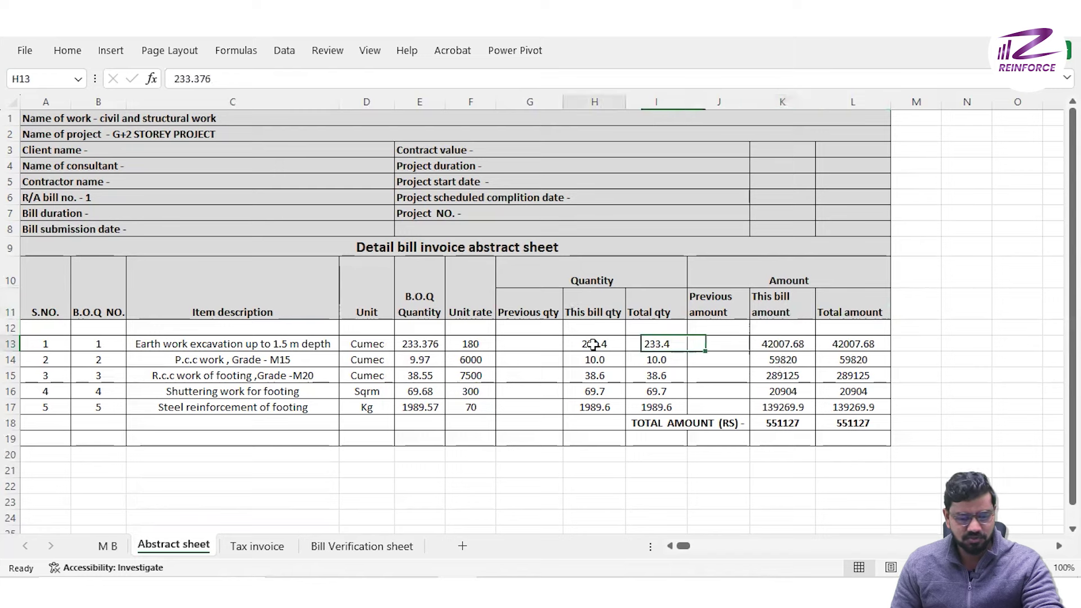
pyautogui.click(469, 348)
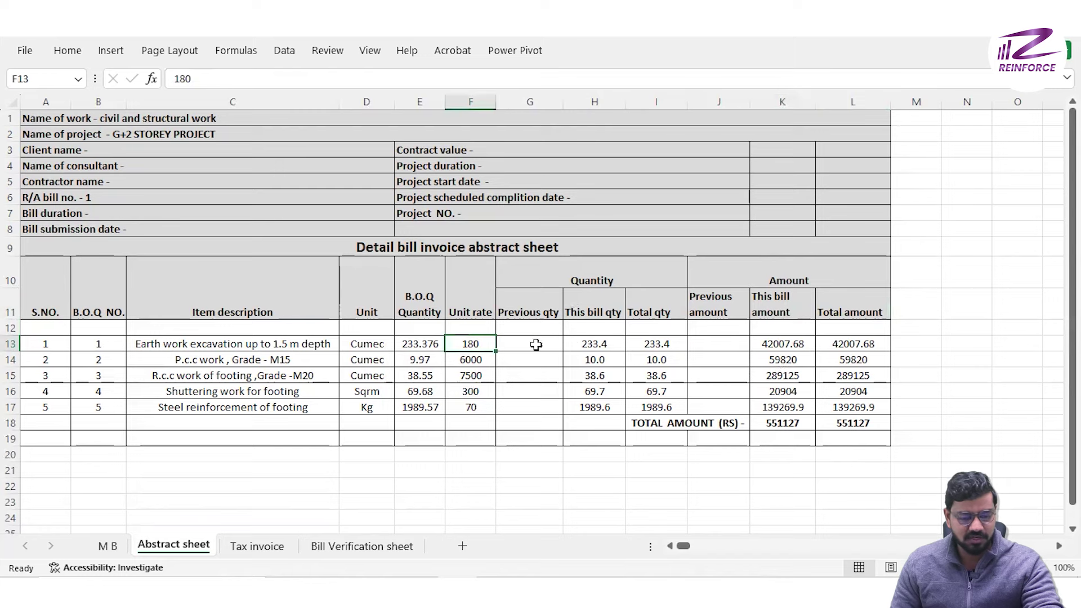
pyautogui.click(793, 348)
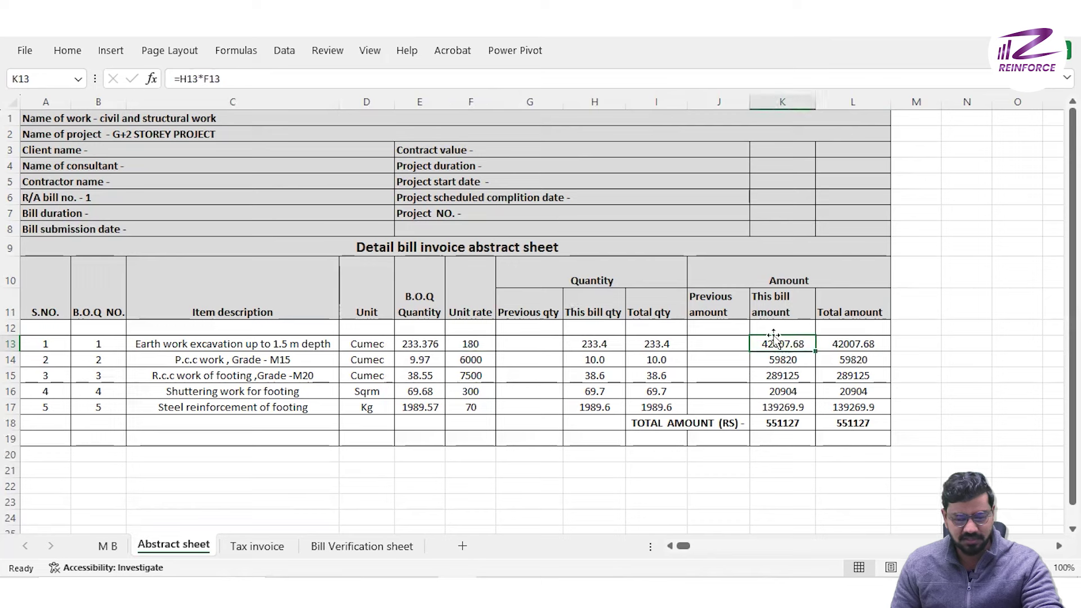
pyautogui.click(848, 339)
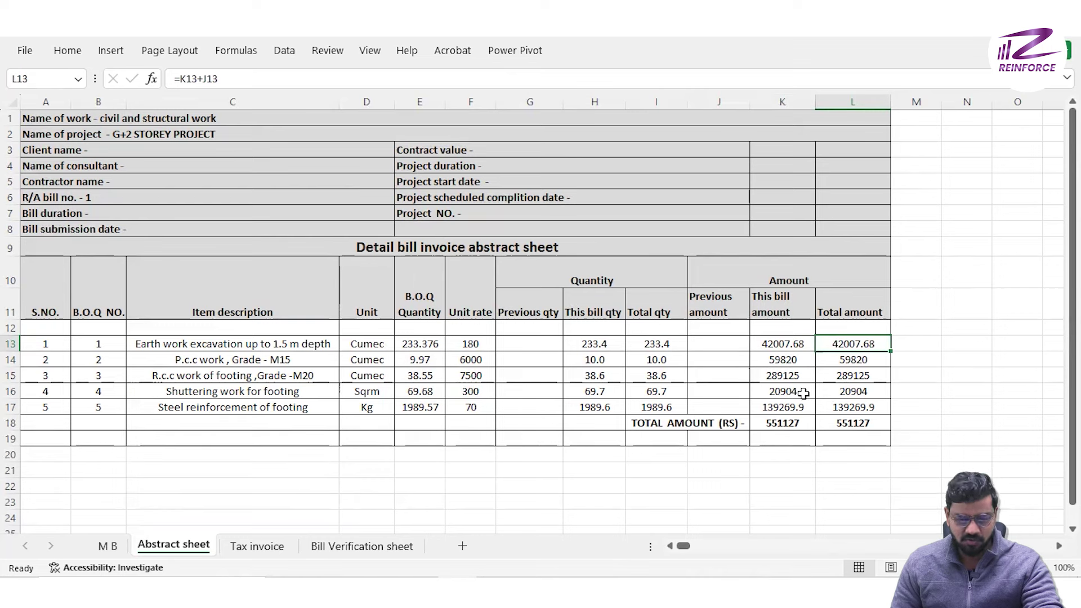
# - Trace the P.c.c work, Grade - M15 item from its B.O.Q quantity and unit rate through to its this-bill amount formula
pyautogui.click(296, 345)
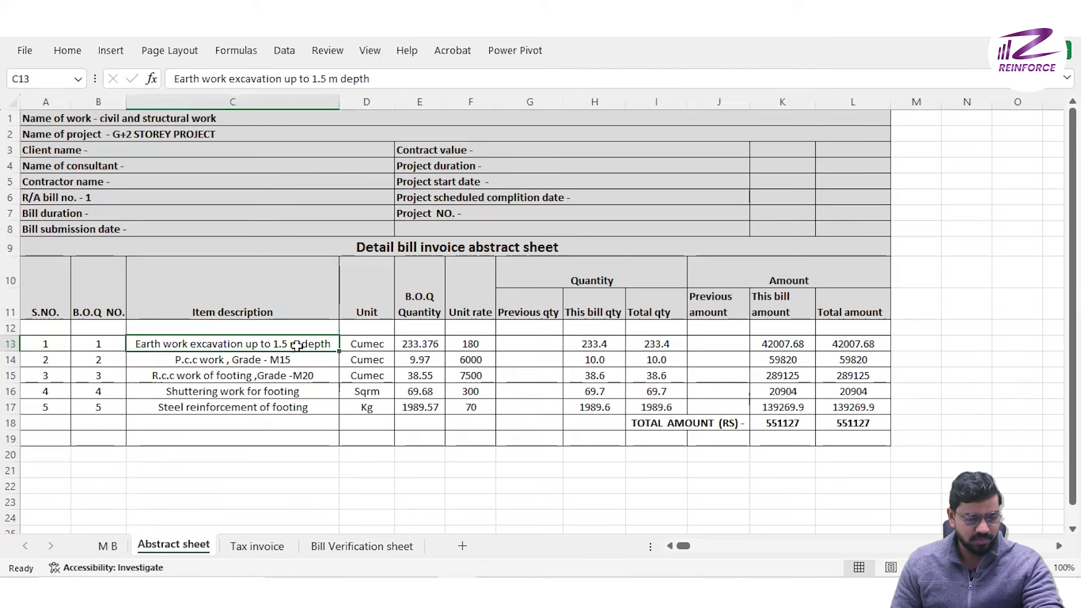
pyautogui.click(333, 374)
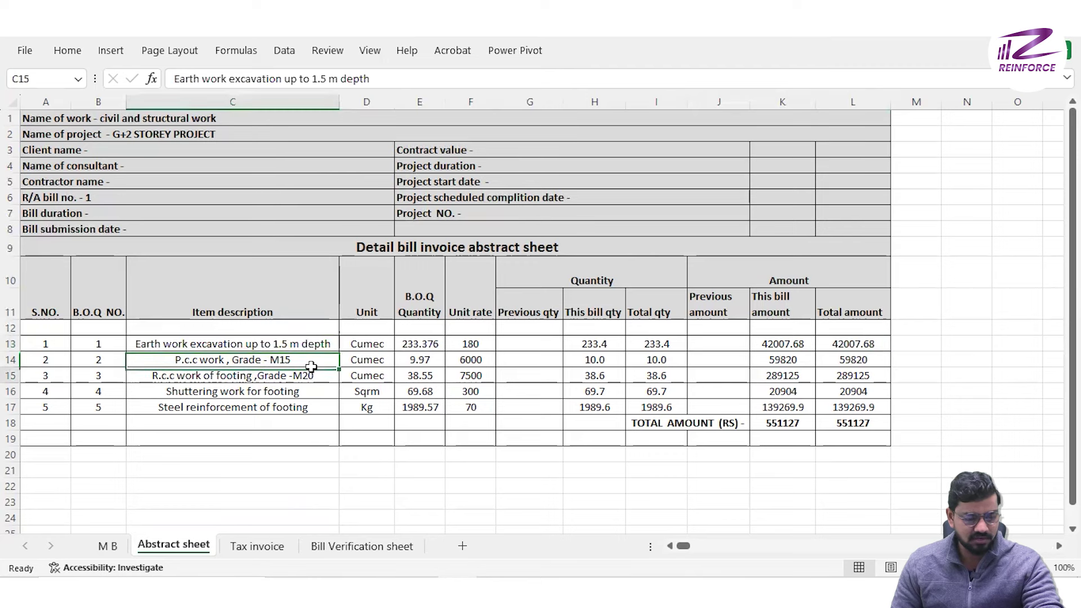
pyautogui.press('Up')
pyautogui.click(439, 363)
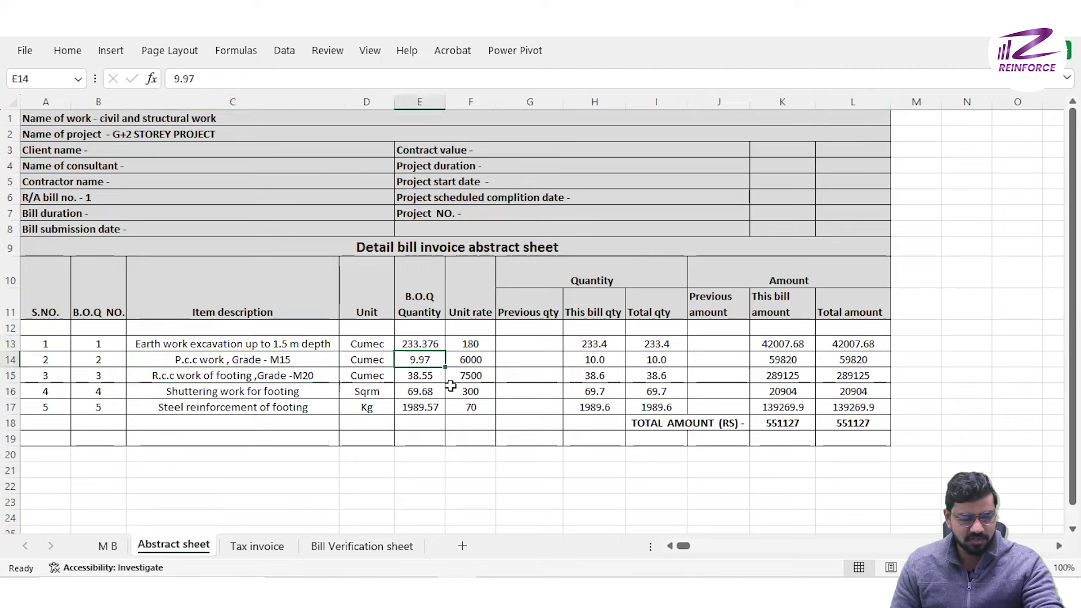
pyautogui.click(470, 360)
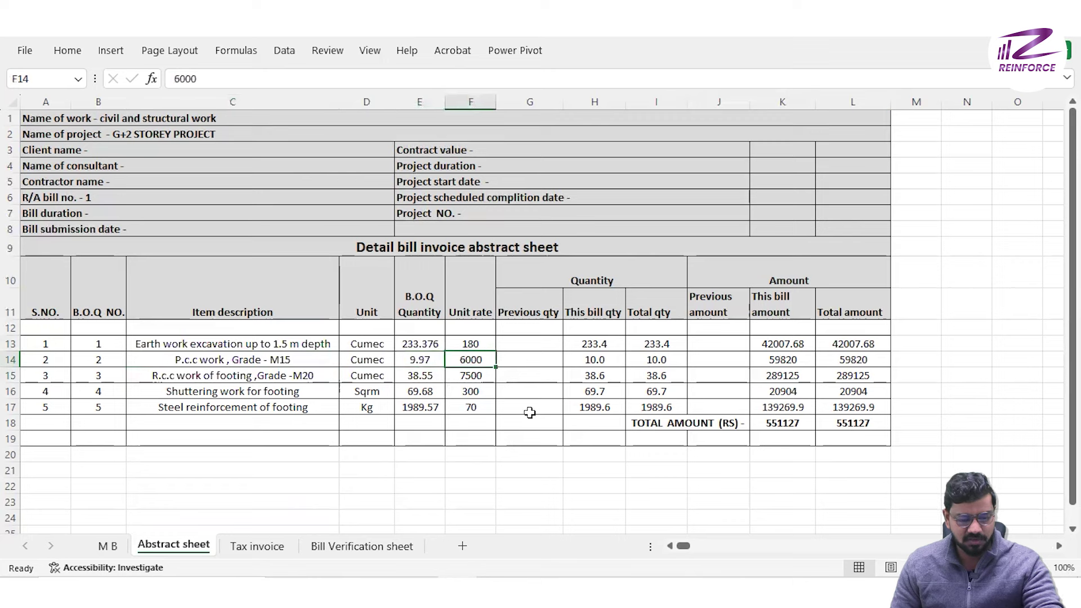
pyautogui.click(588, 360)
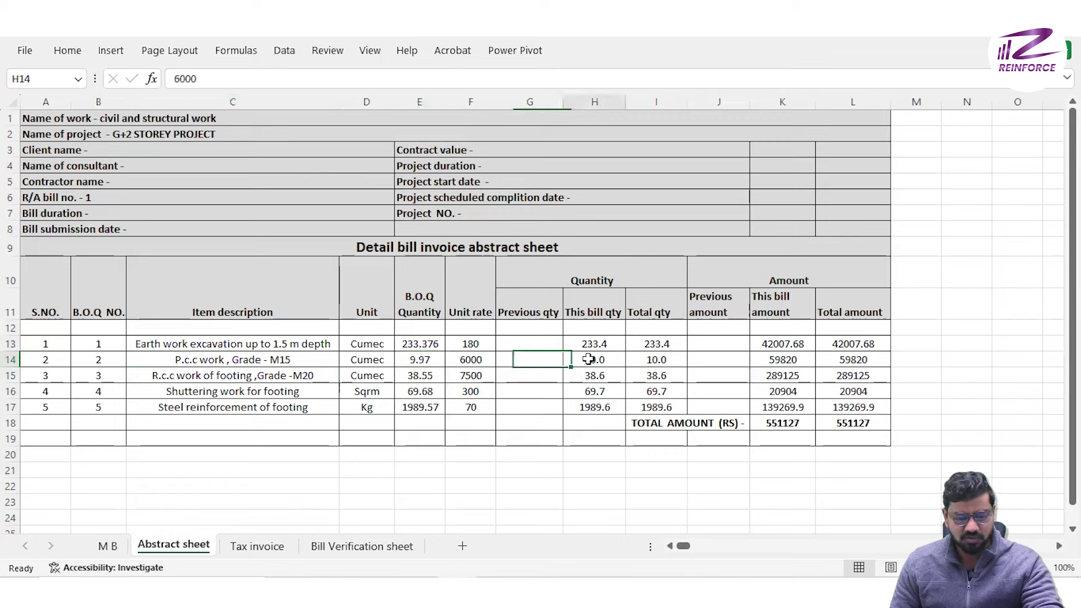
pyautogui.click(667, 359)
pyautogui.click(797, 363)
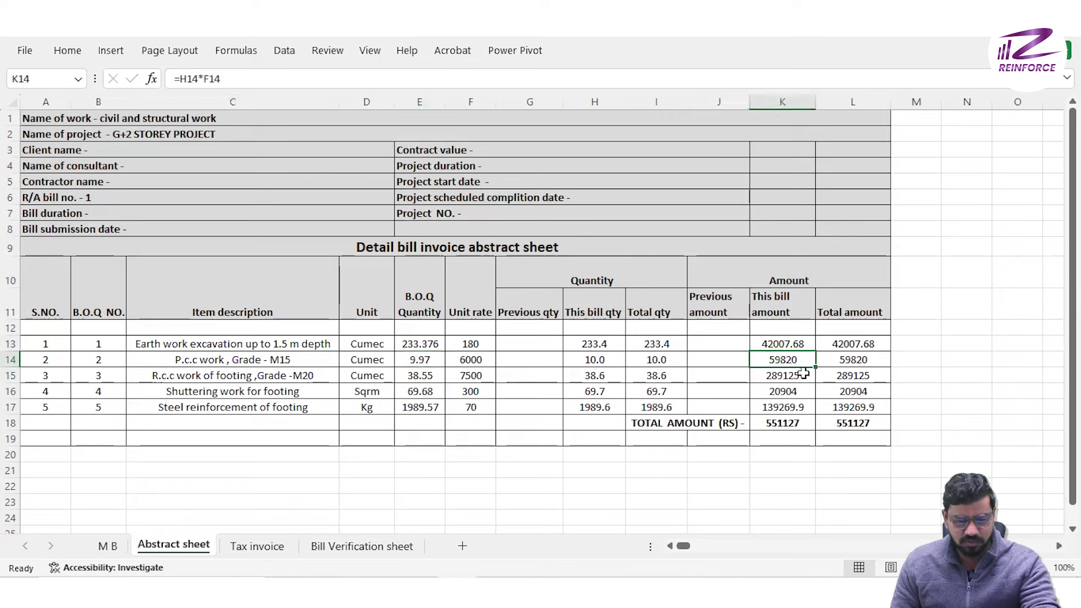
# - Check the P.c.c work total amount formula, and review the descriptions, B.O.Q quantities and unit rates of the three footing items
pyautogui.click(854, 359)
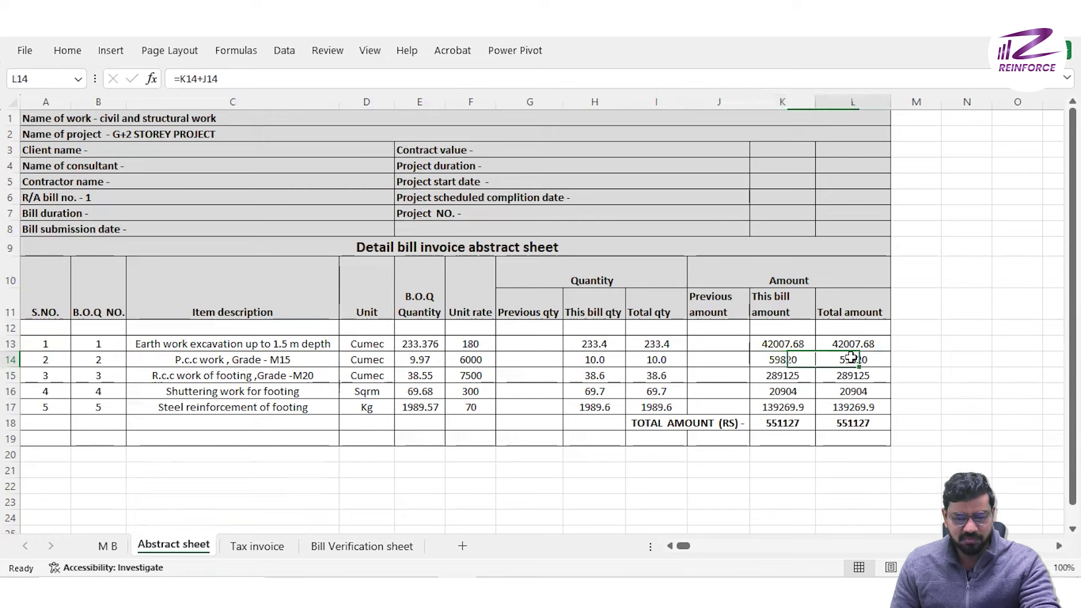
pyautogui.click(275, 377)
pyautogui.click(298, 395)
pyautogui.click(287, 412)
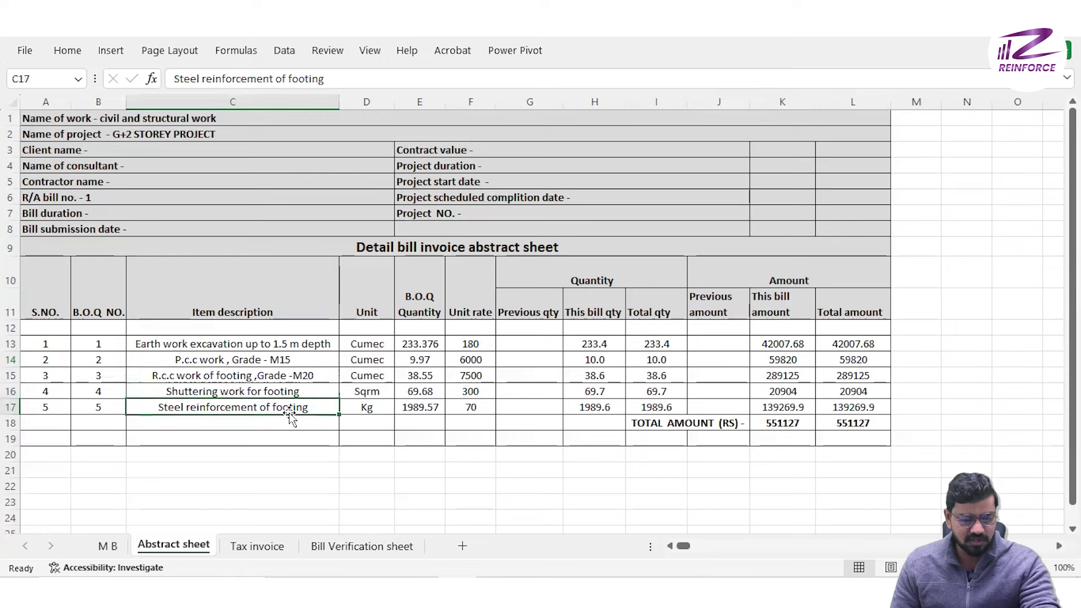
pyautogui.moveTo(429, 373); pyautogui.dragTo(427, 408)
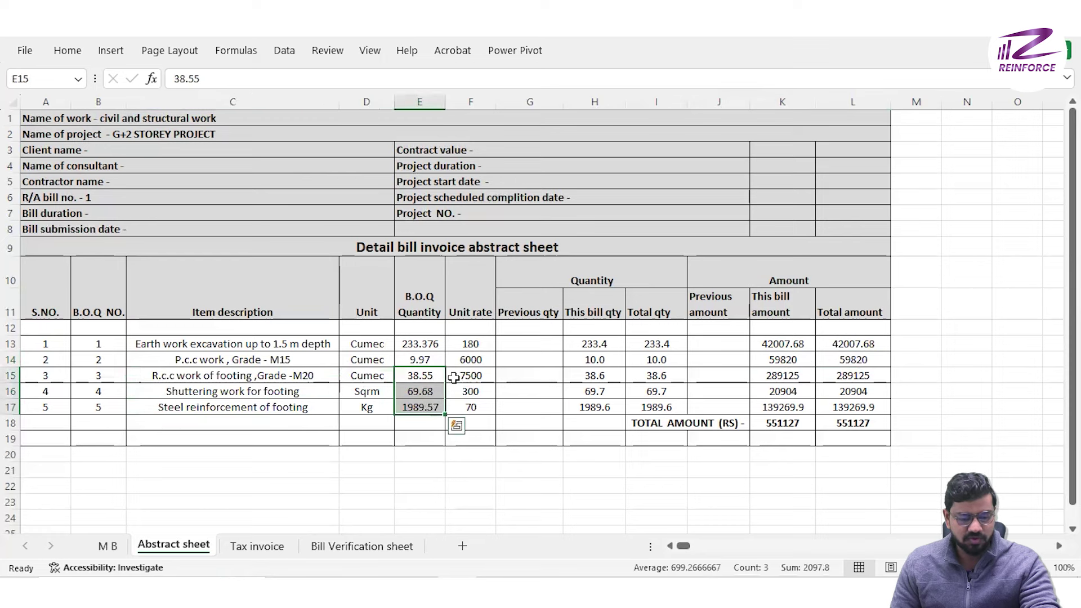
pyautogui.moveTo(458, 376); pyautogui.dragTo(463, 421)
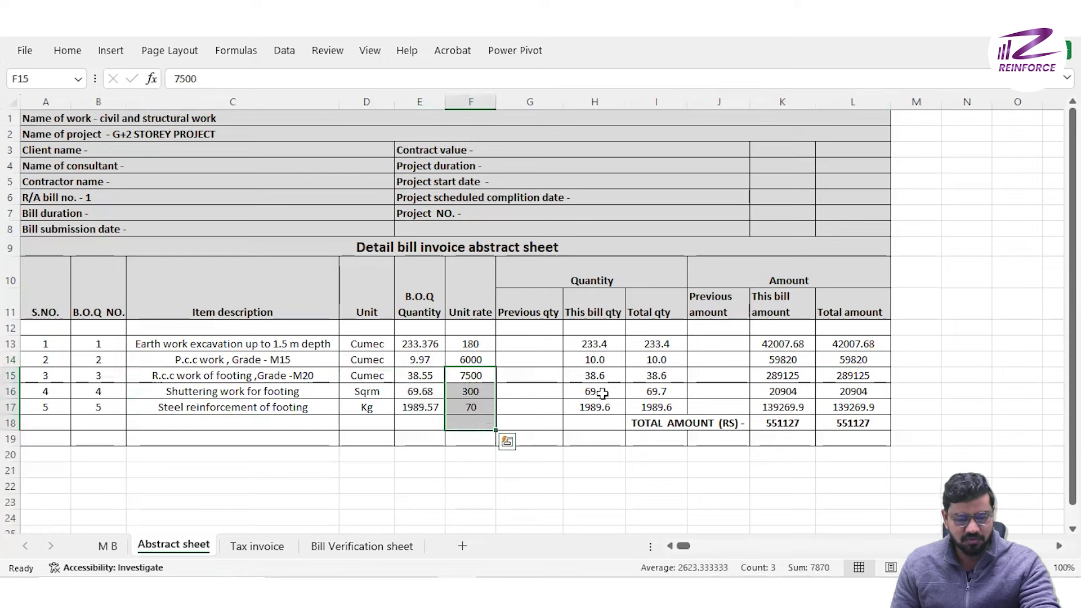
# - Compare the this-bill and total quantities of the three footing items with their this-bill and total amounts
pyautogui.moveTo(595, 375); pyautogui.dragTo(597, 407)
pyautogui.moveTo(655, 376); pyautogui.dragTo(654, 407)
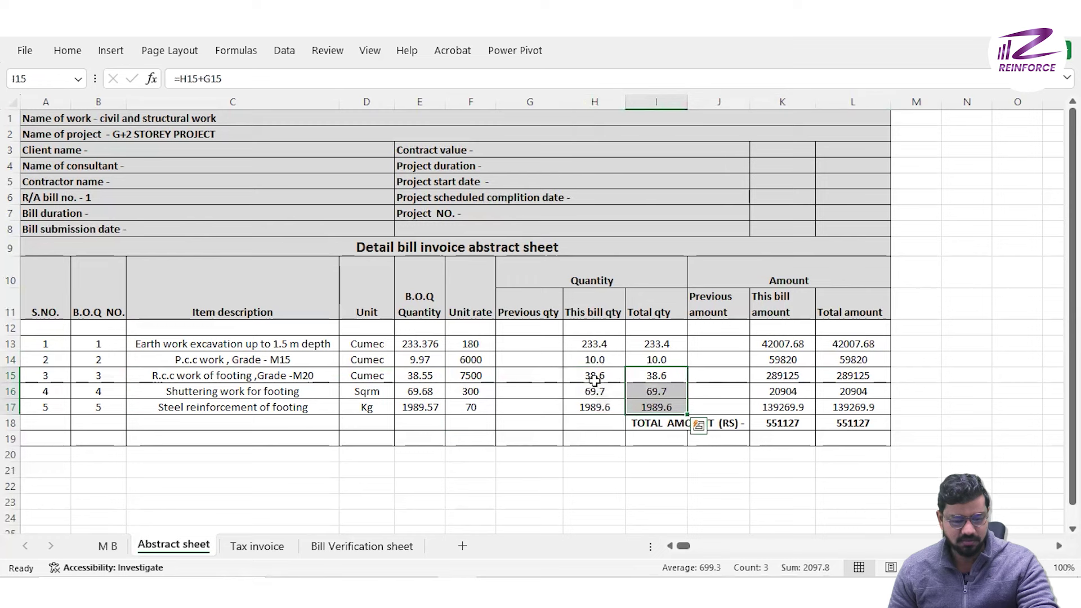
pyautogui.moveTo(595, 377); pyautogui.dragTo(592, 408)
pyautogui.moveTo(656, 375); pyautogui.dragTo(656, 408)
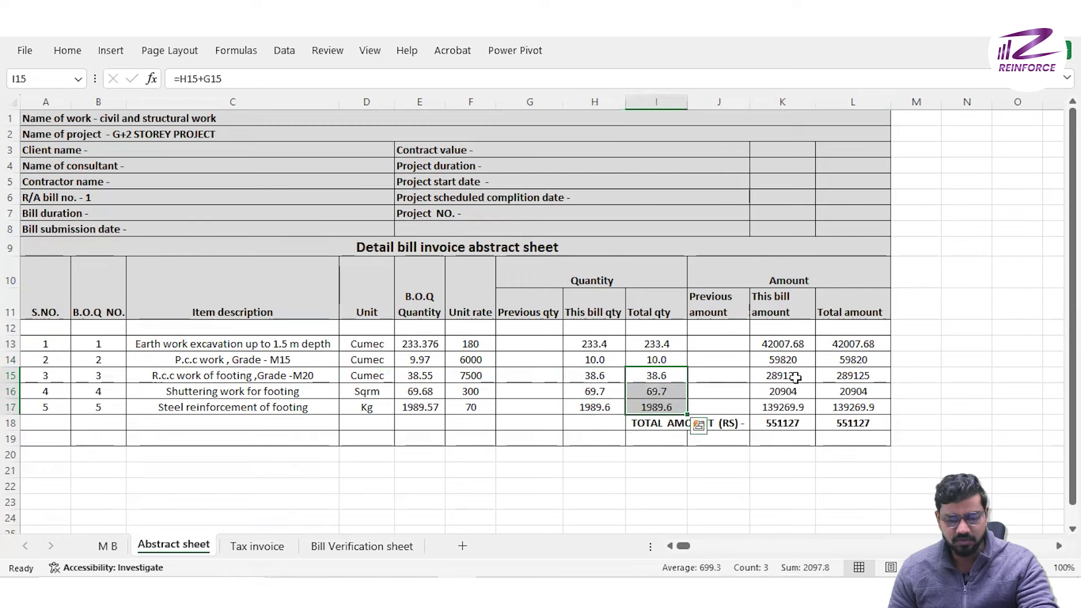
pyautogui.moveTo(794, 377); pyautogui.dragTo(783, 408)
pyautogui.moveTo(832, 376); pyautogui.dragTo(851, 407)
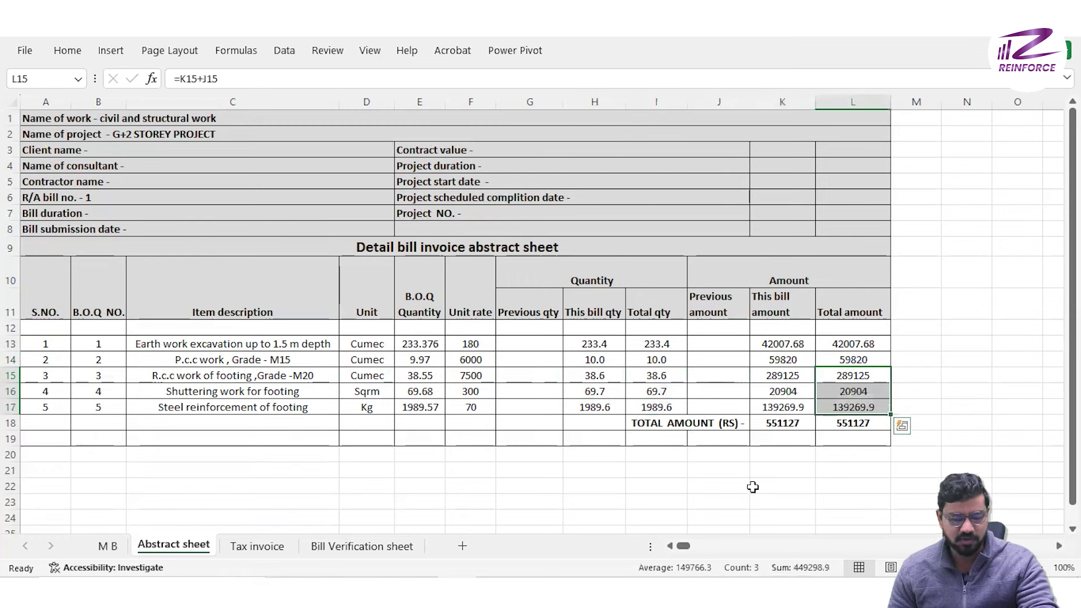
# - Check how the TOTAL AMOUNT (RS) row sums the this-bill amounts
pyautogui.click(726, 485)
pyautogui.click(847, 458)
pyautogui.click(786, 425)
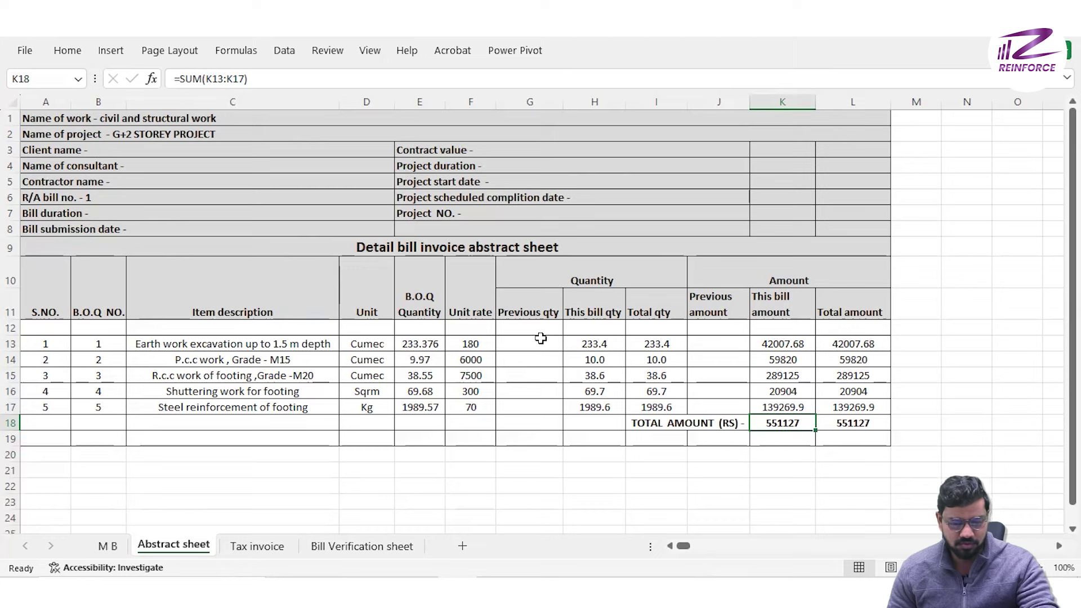
# - Copy the this-bill quantities of all five items into the Previous qty column
pyautogui.moveTo(601, 345); pyautogui.dragTo(602, 409)
pyautogui.hotkey('ctrl', 'c')
pyautogui.click(526, 353)
pyautogui.click(526, 347)
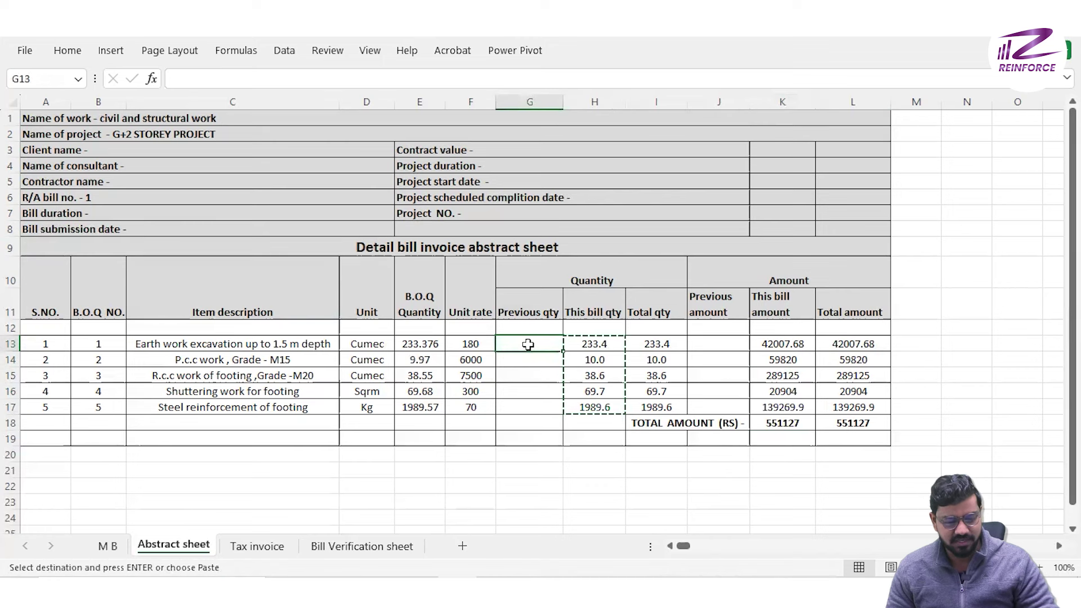
pyautogui.press('Return')
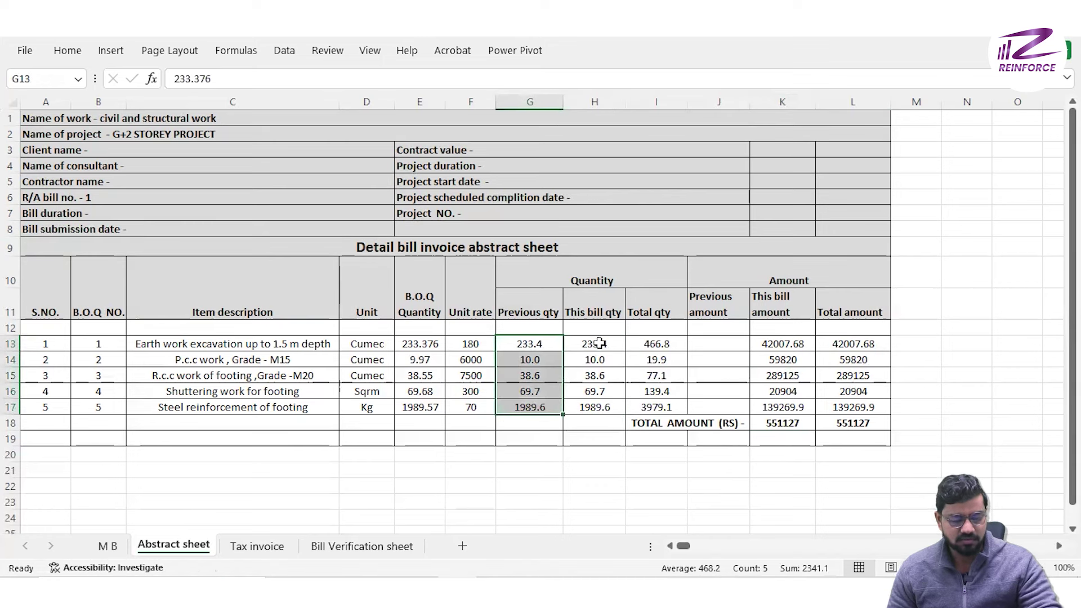
# - Compare the items' this-bill quantities with the pasted previous quantities, and clear the Previous qty values of all five items
pyautogui.moveTo(600, 344); pyautogui.dragTo(598, 408)
pyautogui.moveTo(321, 349); pyautogui.dragTo(323, 394)
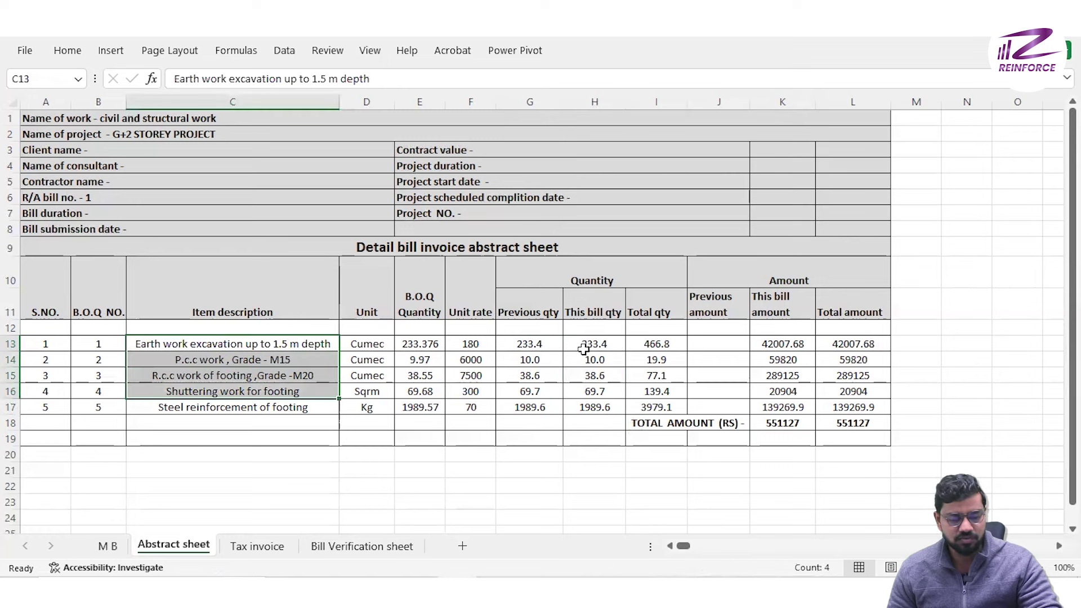
pyautogui.moveTo(586, 346); pyautogui.dragTo(595, 403)
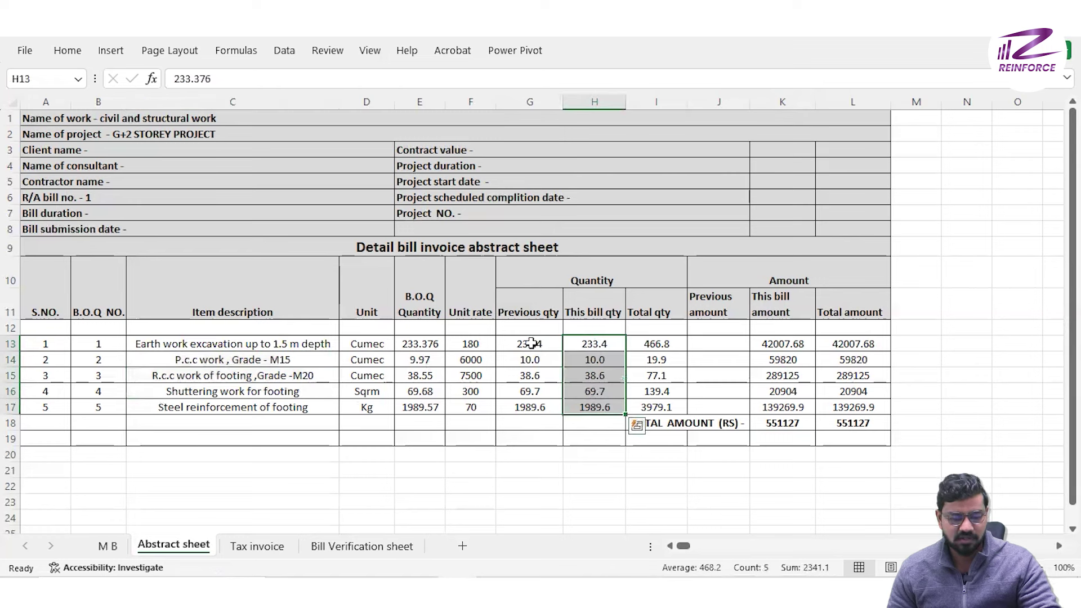
pyautogui.moveTo(532, 344); pyautogui.dragTo(541, 405)
pyautogui.press('Delete')
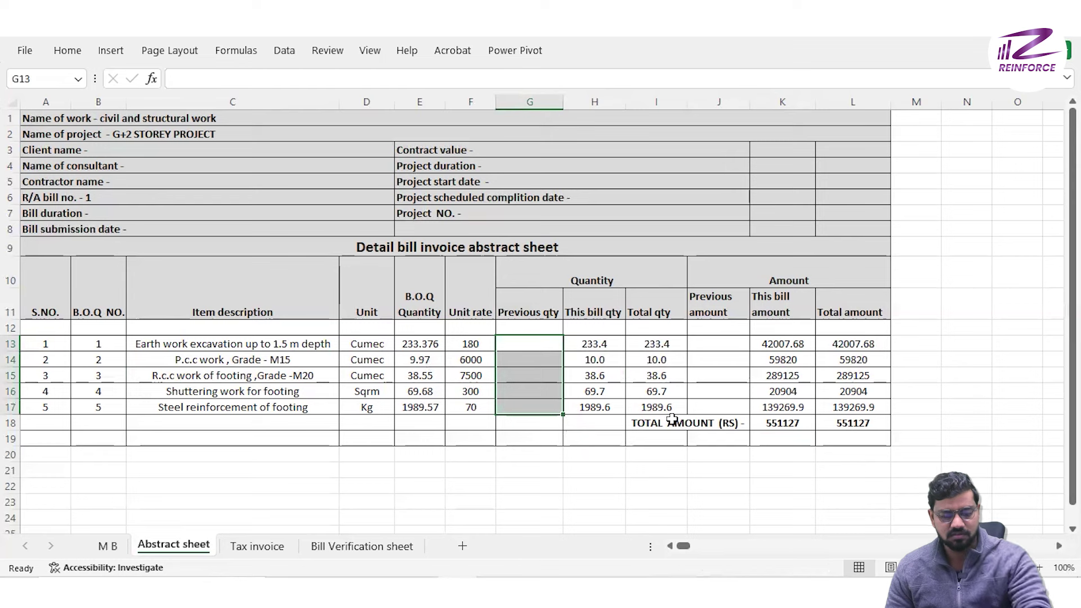
pyautogui.click(1017, 316)
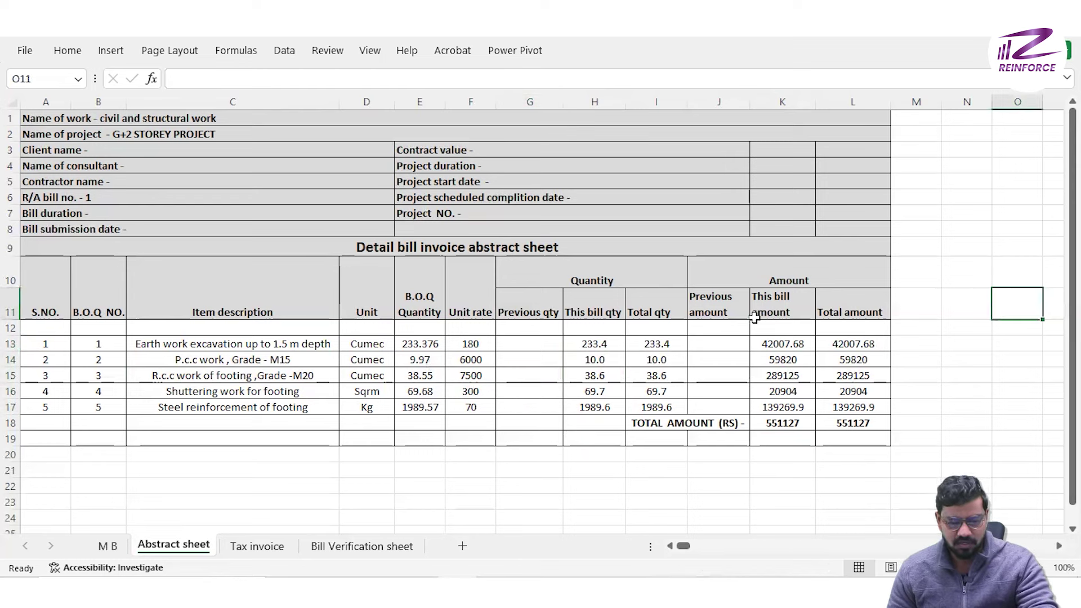
# - Examine the previous, this-bill and total headings under the Quantity and Amount column groups
pyautogui.click(603, 275)
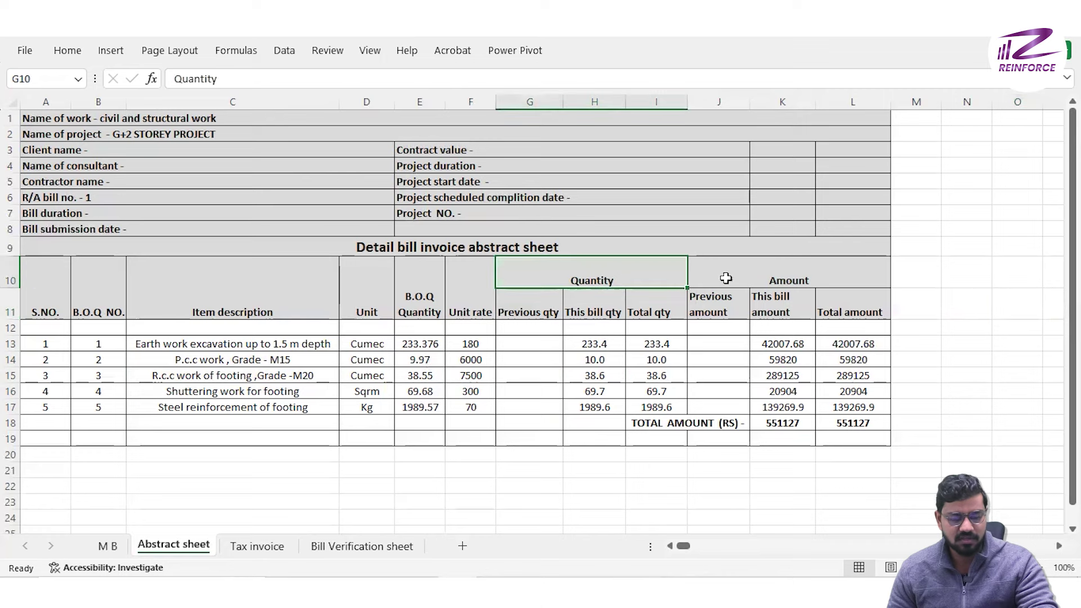
pyautogui.click(726, 278)
pyautogui.click(541, 304)
pyautogui.click(585, 304)
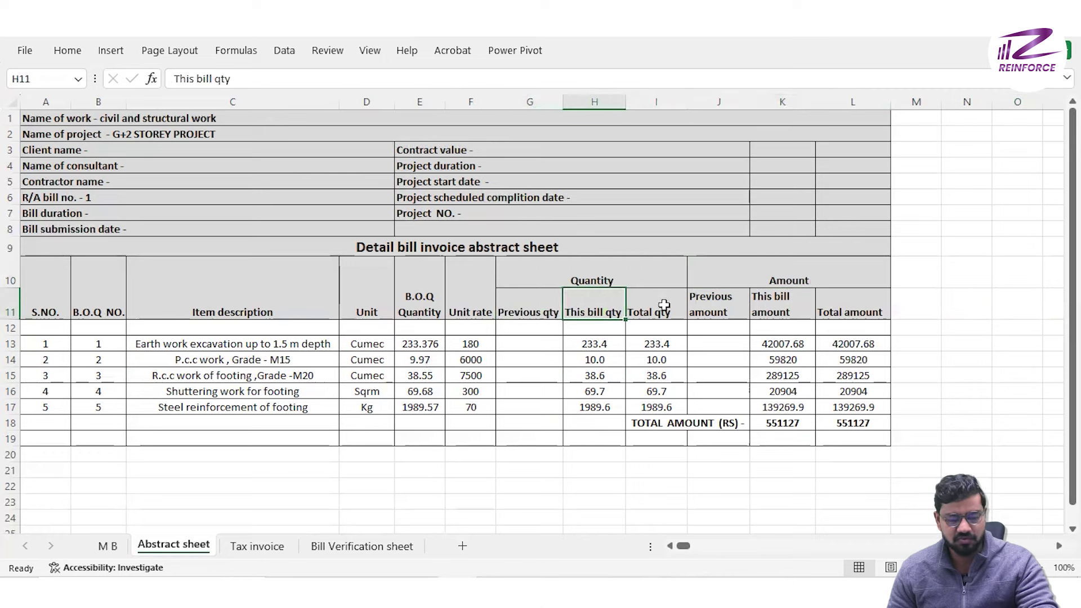
pyautogui.click(668, 304)
pyautogui.click(758, 271)
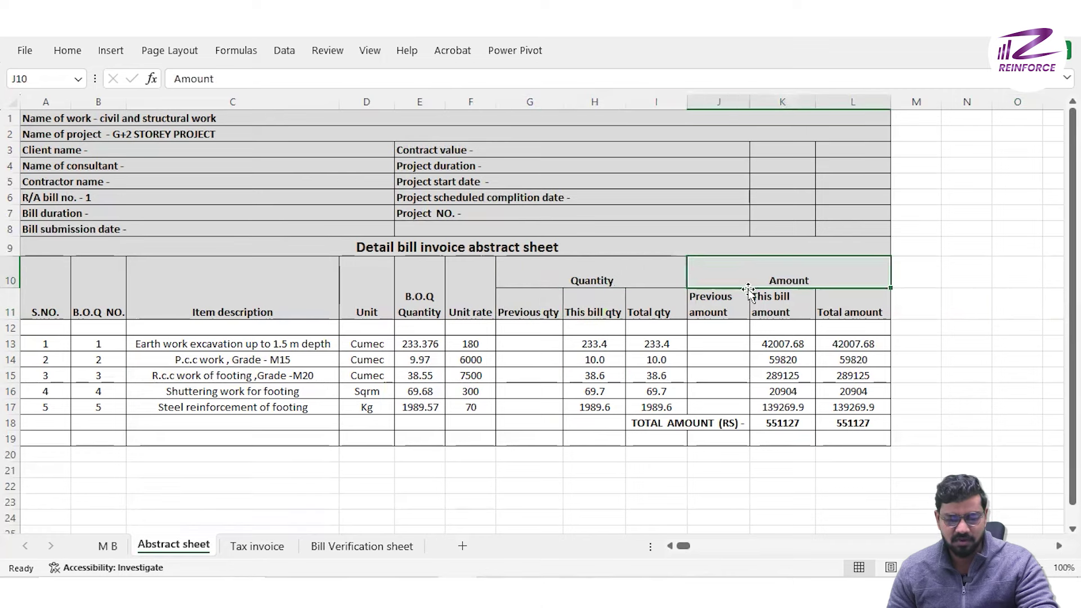
pyautogui.click(701, 306)
pyautogui.click(783, 312)
pyautogui.click(829, 306)
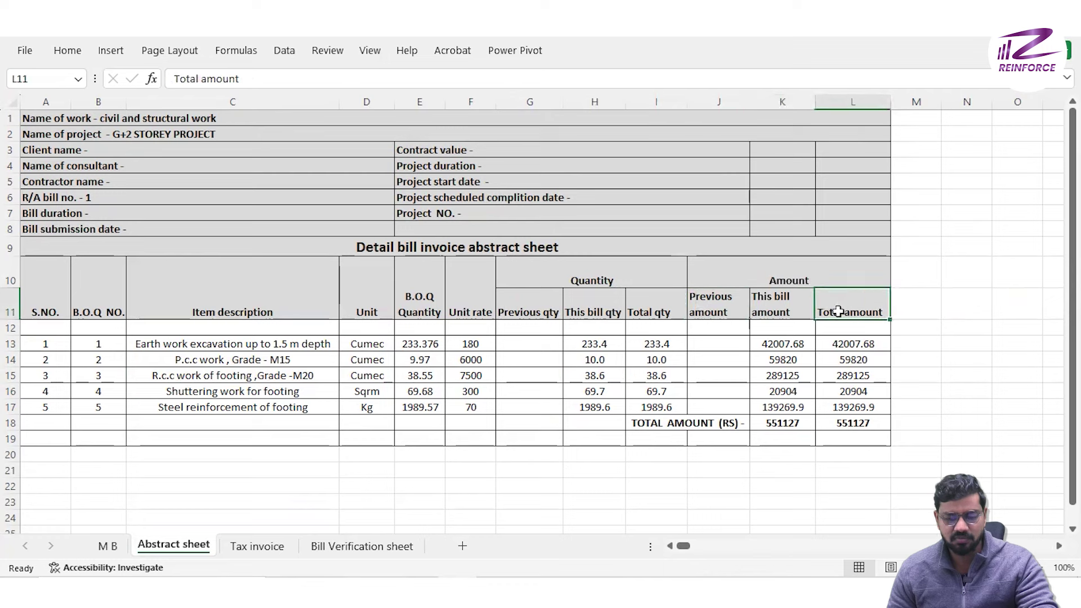
# - Review the complete bill item table and its overall this-bill amount
pyautogui.moveTo(140, 260); pyautogui.dragTo(862, 425)
pyautogui.click(933, 390)
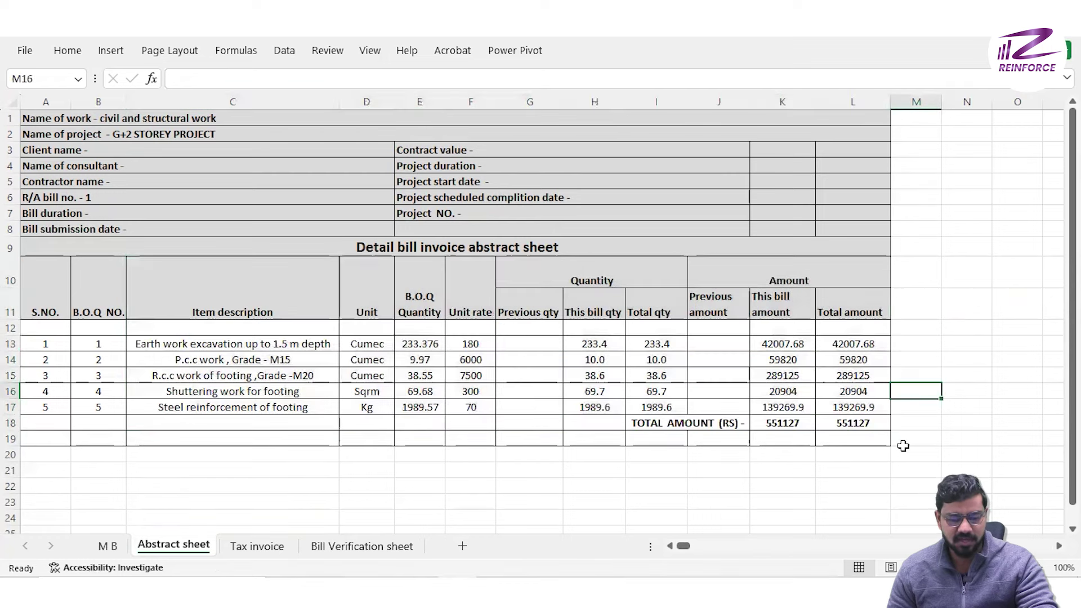
pyautogui.click(779, 426)
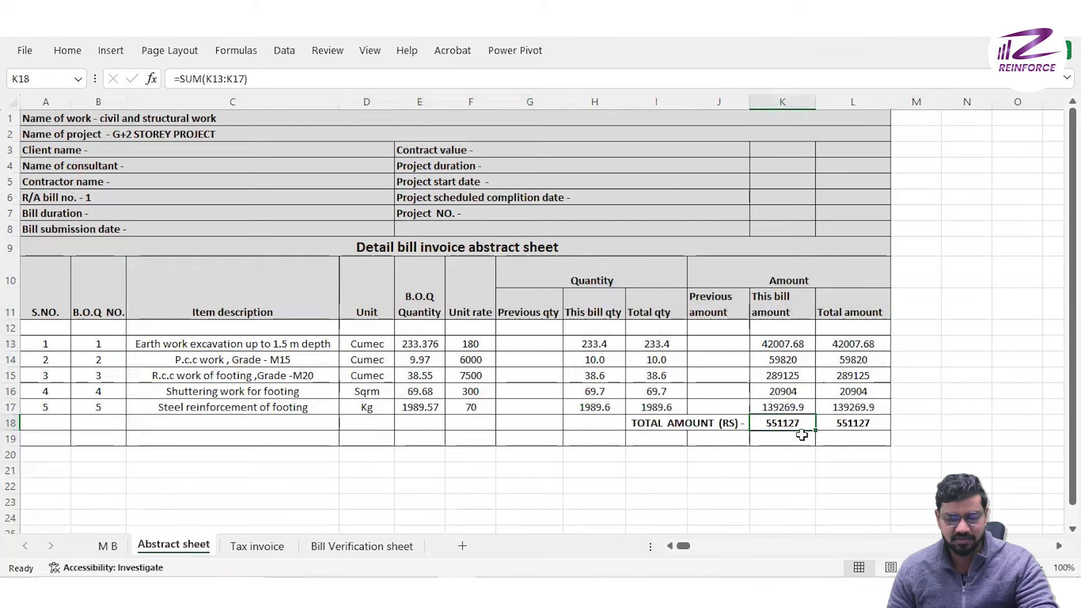
# - Open the Tax invoice sheet and review its project header, address and registration number fields down to the amount table
pyautogui.click(257, 546)
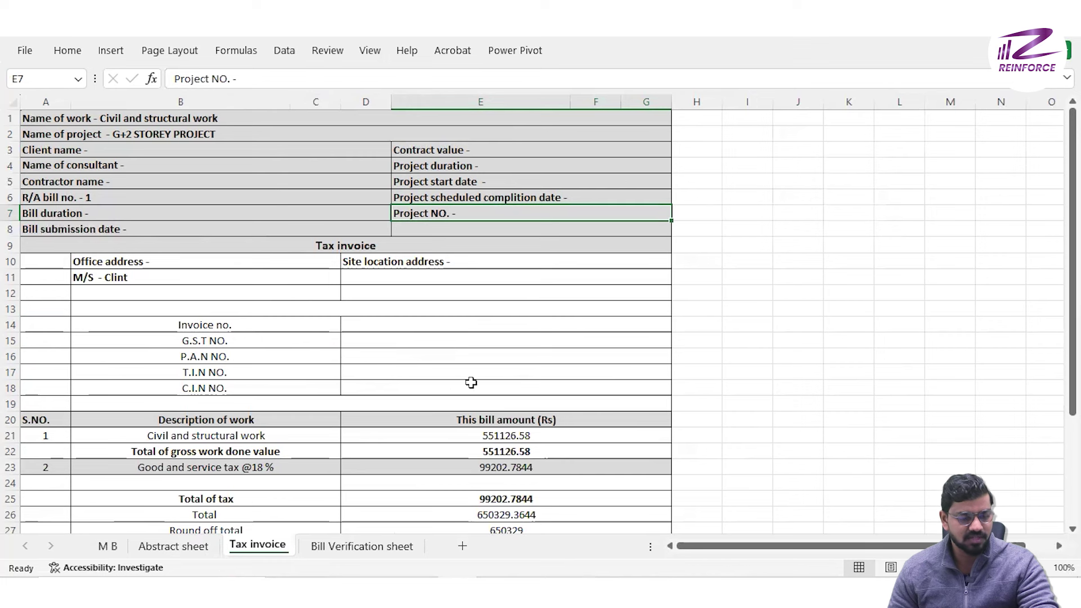
pyautogui.scroll(-1, 471, 383)
pyautogui.scroll(1, 471, 383)
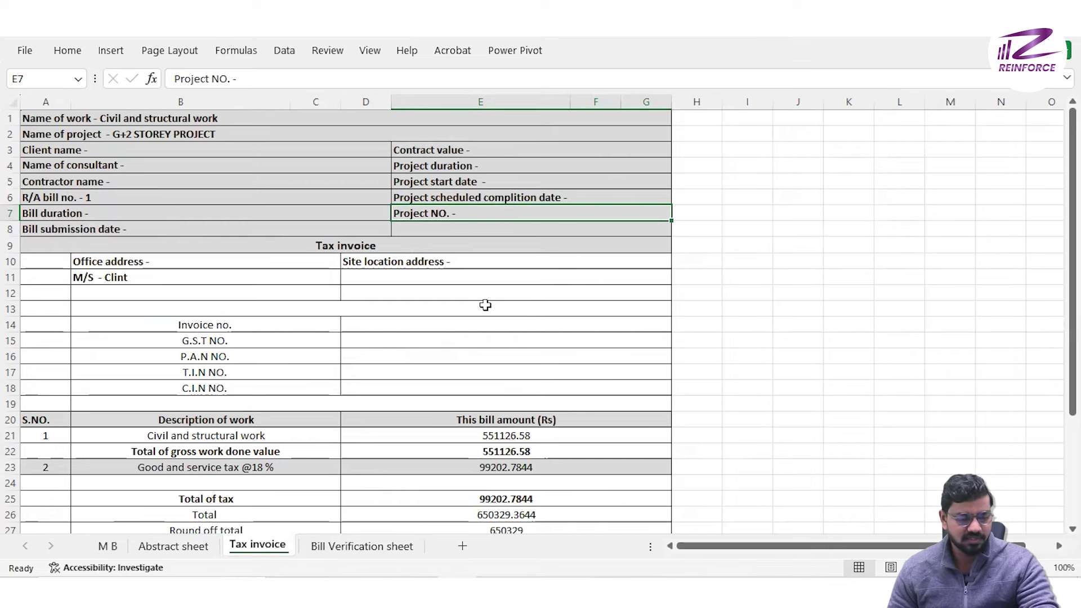
pyautogui.scroll(-3, 485, 305)
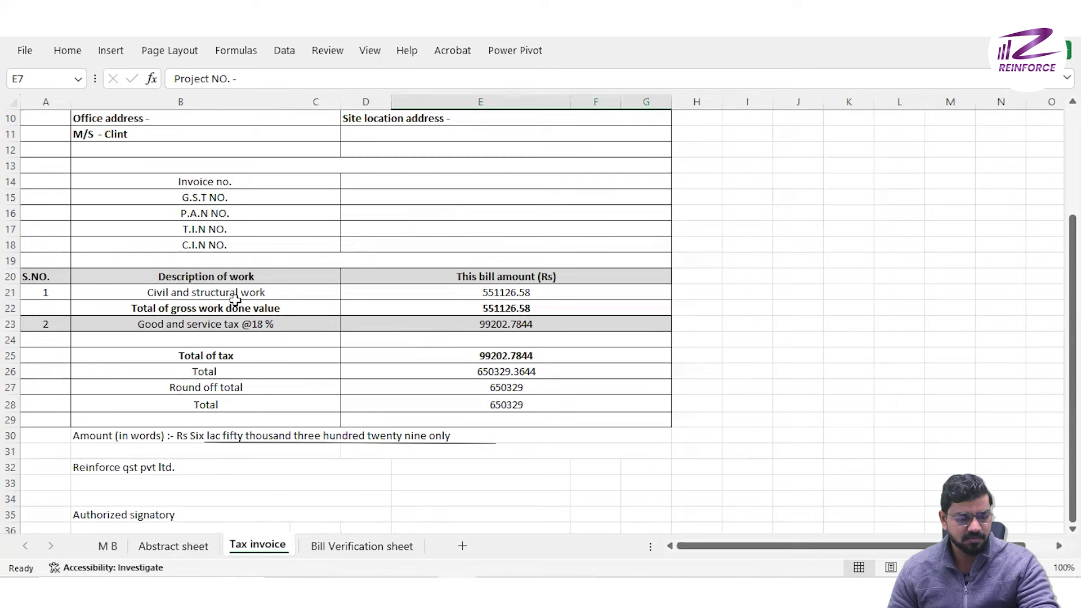
# - Trace the invoice from the civil and structural work amount through the 18% goods and service tax to the rounded-off total
pyautogui.click(167, 293)
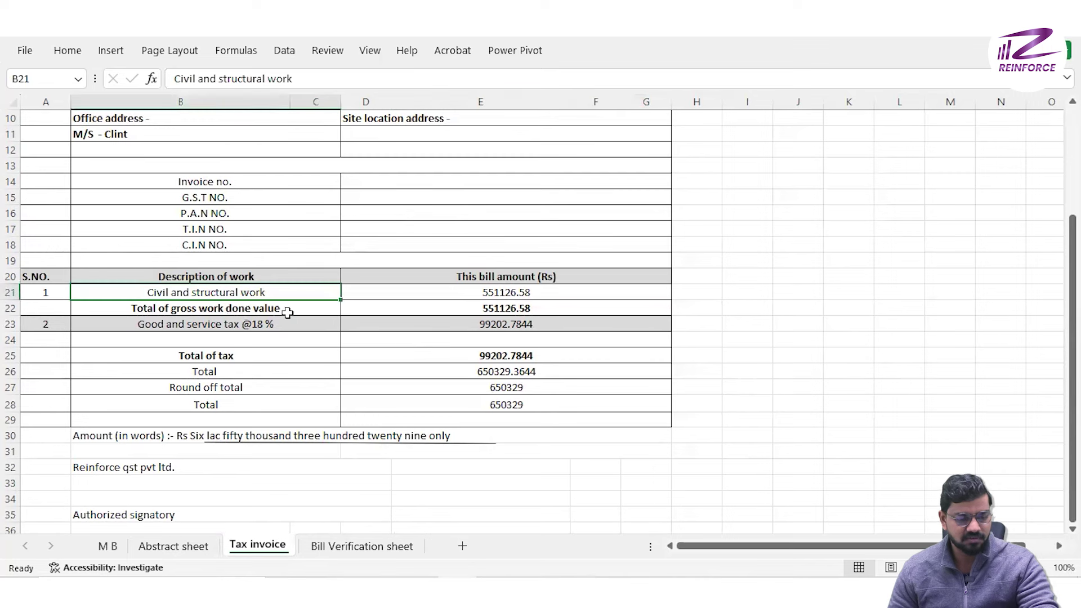
pyautogui.click(538, 295)
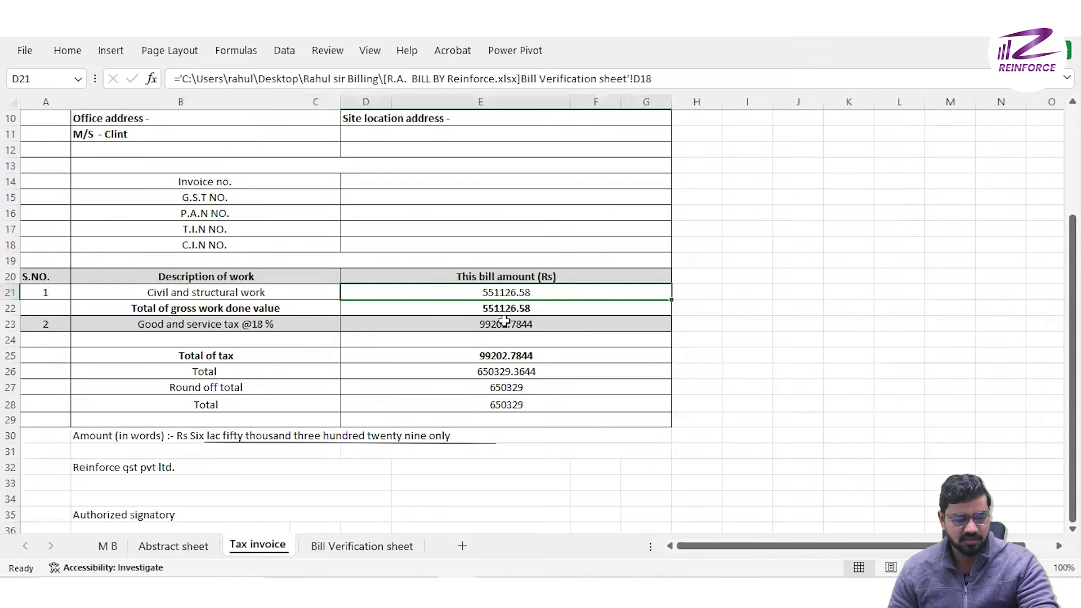
pyautogui.click(288, 325)
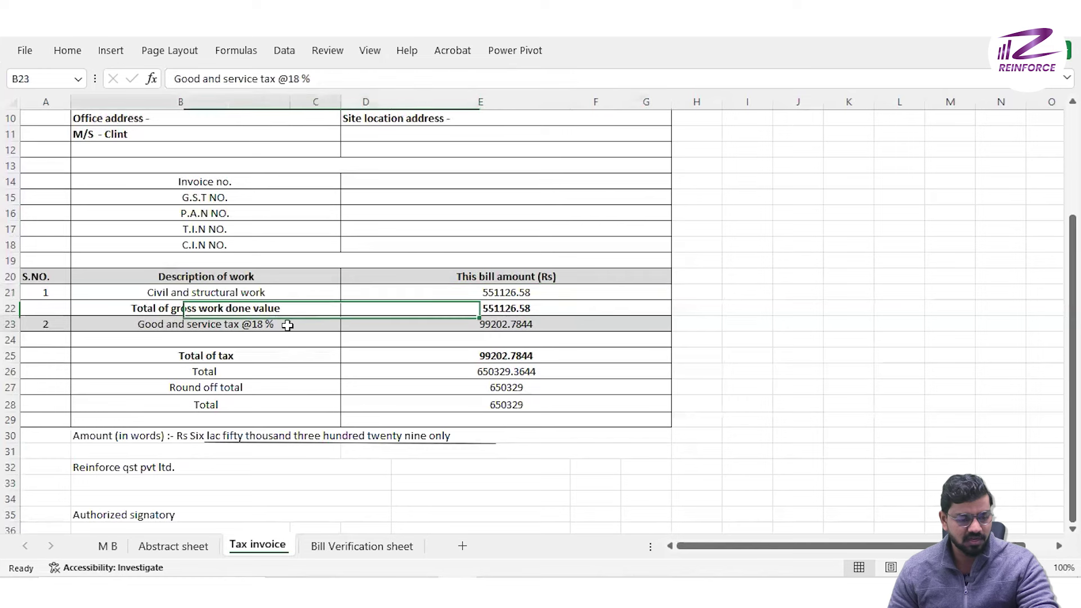
pyautogui.click(508, 327)
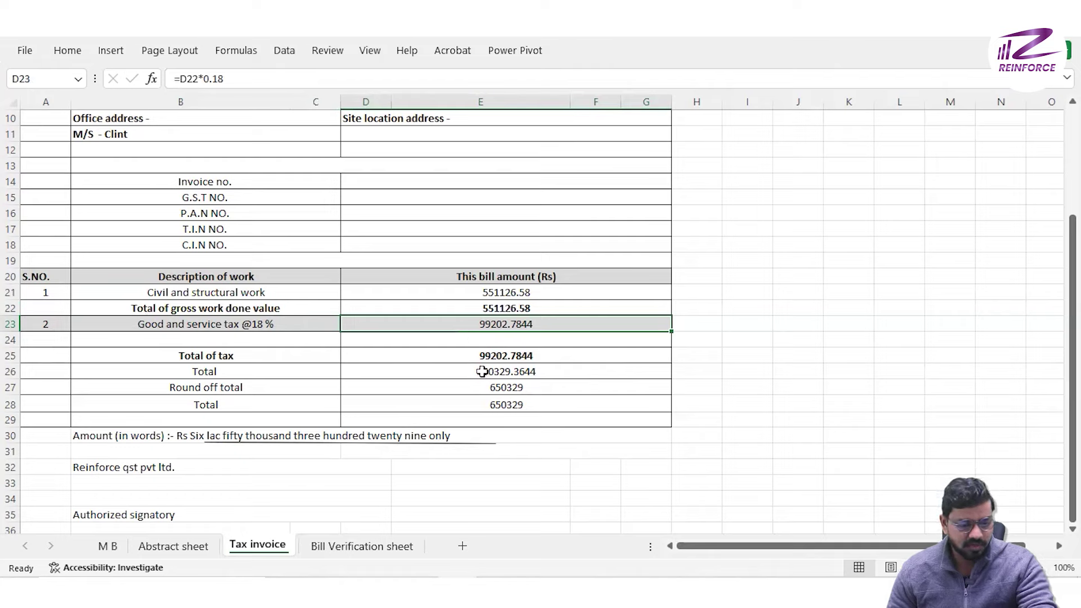
pyautogui.click(523, 382)
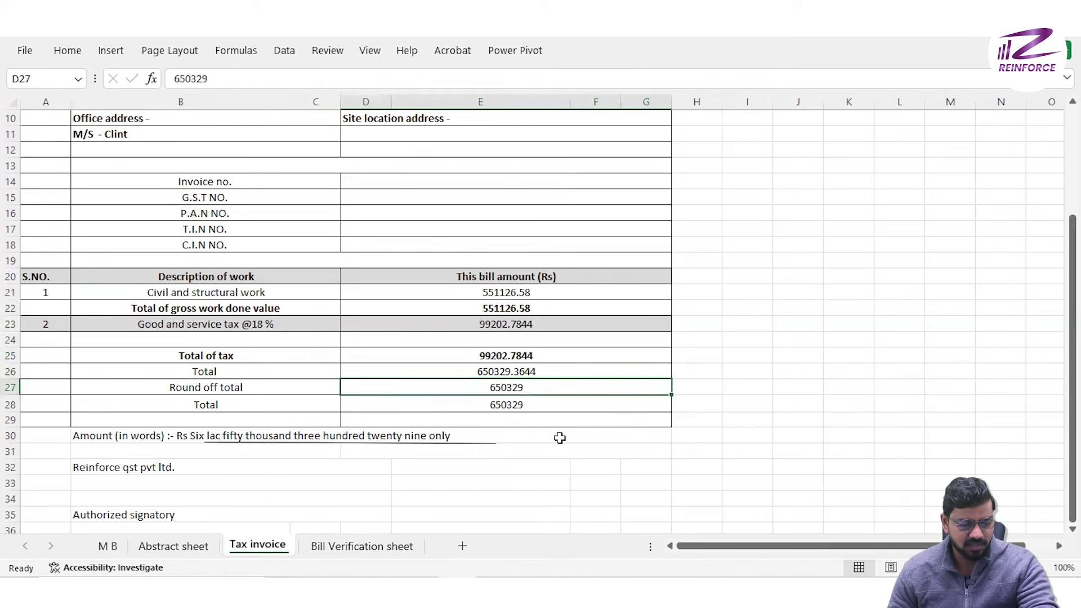
# - Review the invoice's amount in words and authorized signatory block, and return to the start of the sheet
pyautogui.scroll(-2, 559, 438)
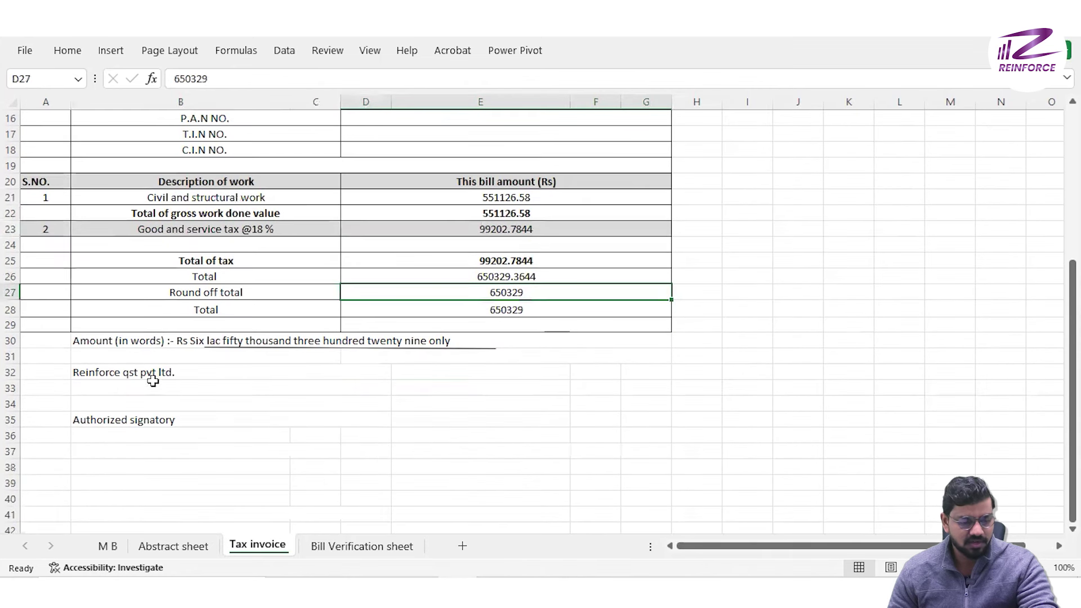
pyautogui.scroll(5, 512, 385)
pyautogui.click(777, 370)
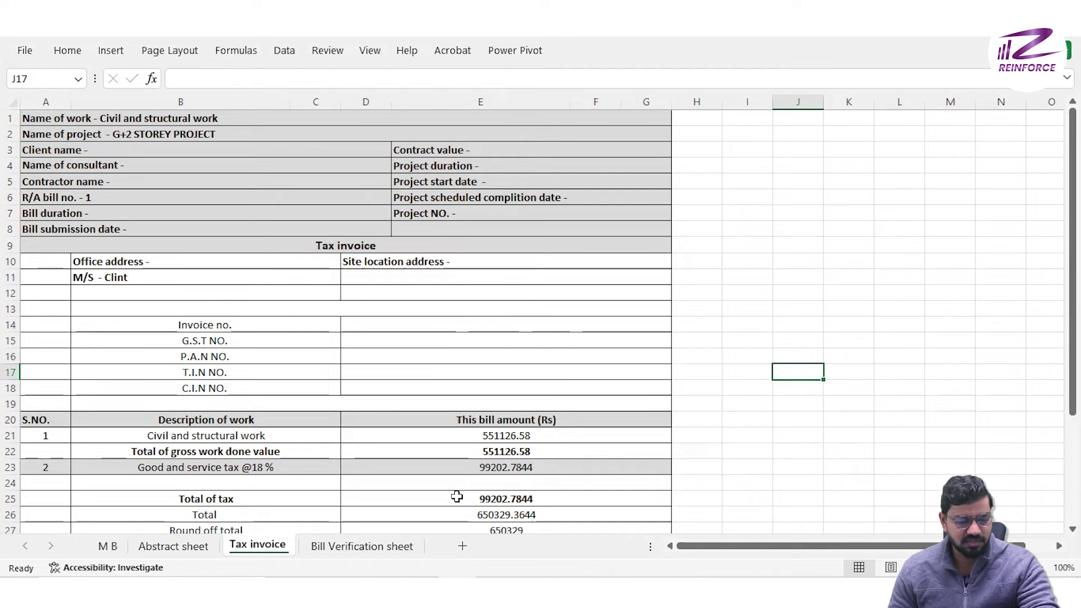
# - Revisit the M B and Abstract sheets in turn, and return to the Tax invoice sheet
pyautogui.click(115, 549)
pyautogui.click(201, 557)
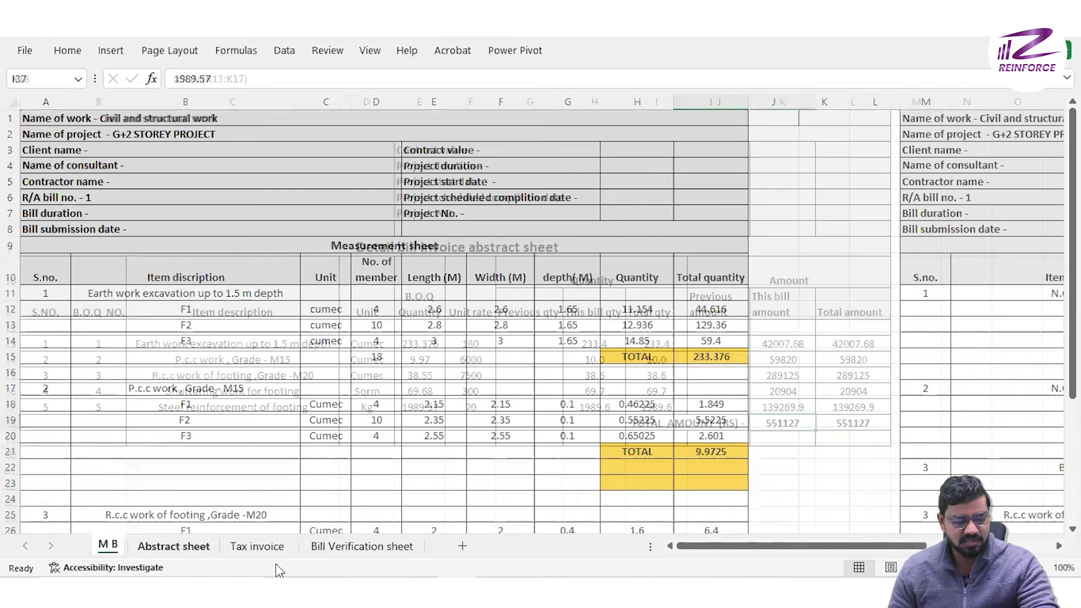
pyautogui.click(262, 555)
pyautogui.click(879, 419)
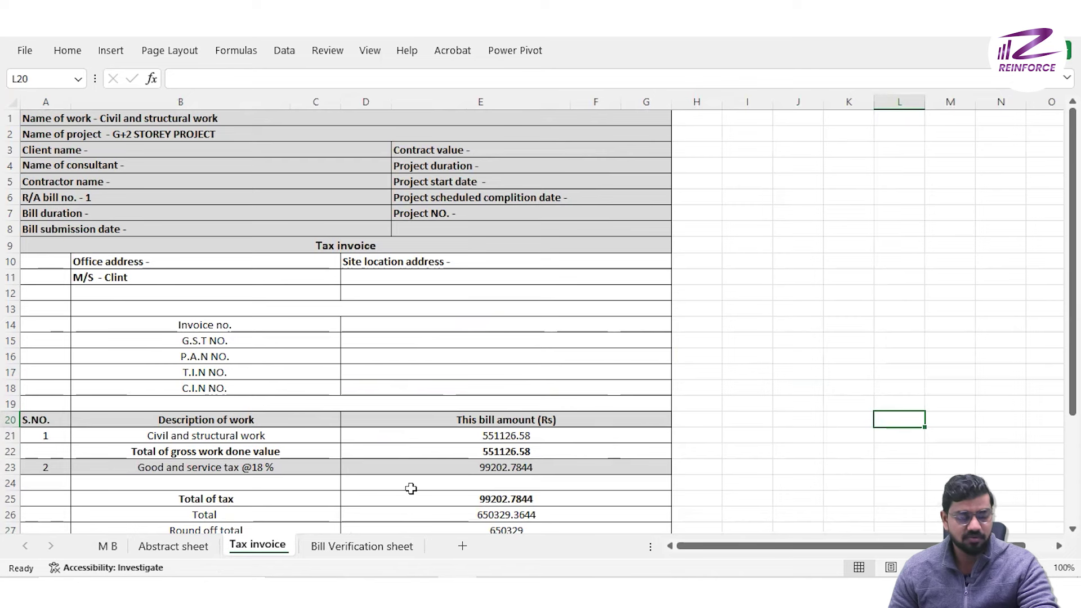
# - Go back through the Abstract sheet to the M B sheet and view its second measurement table with the N.Column quantities
pyautogui.click(188, 545)
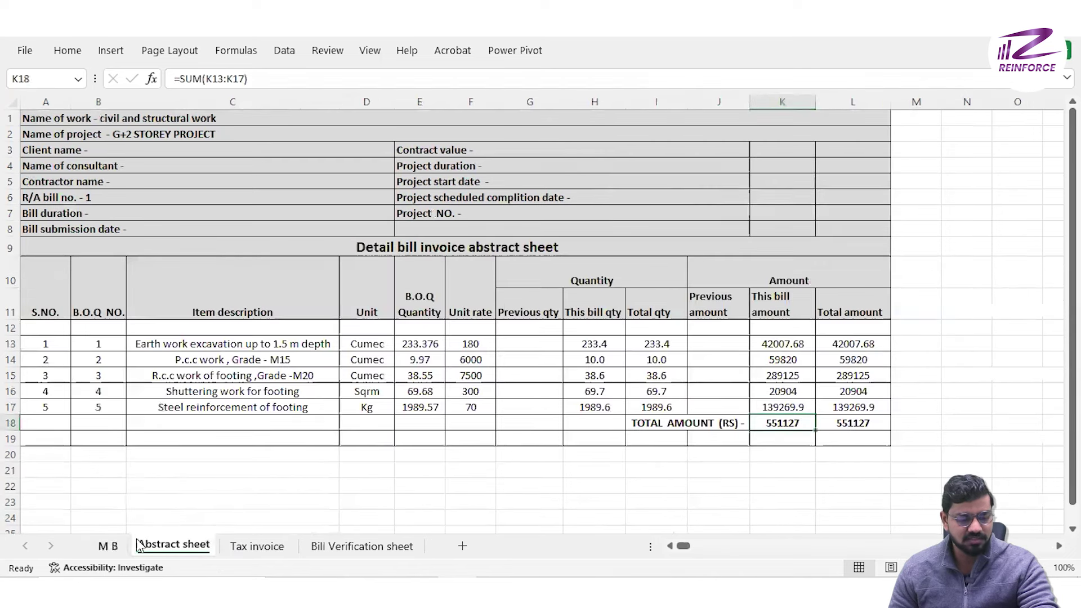
pyautogui.click(107, 546)
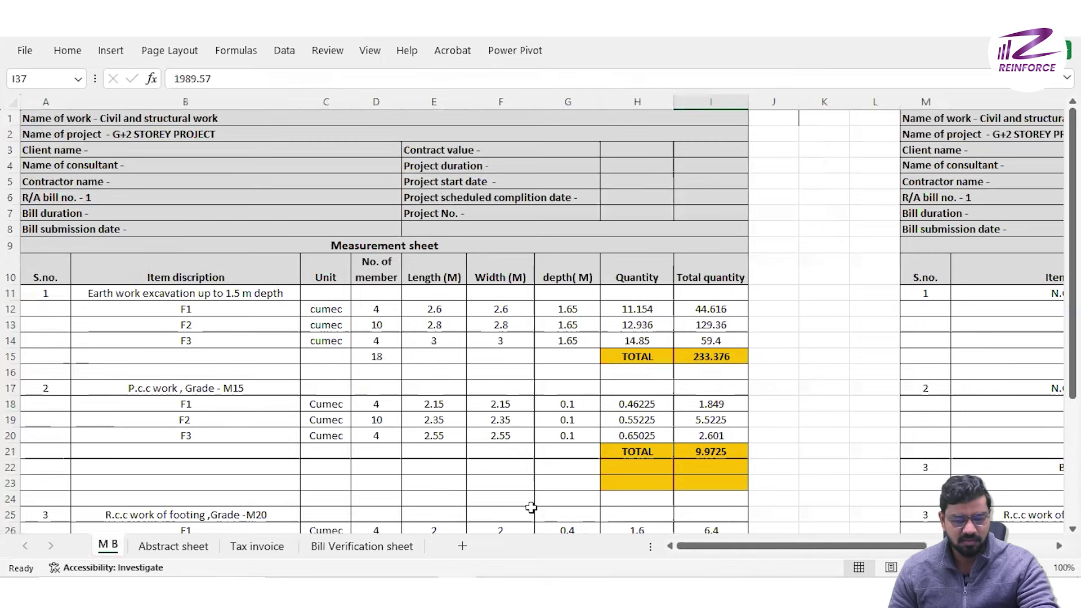
pyautogui.moveTo(876, 546); pyautogui.dragTo(1020, 545)
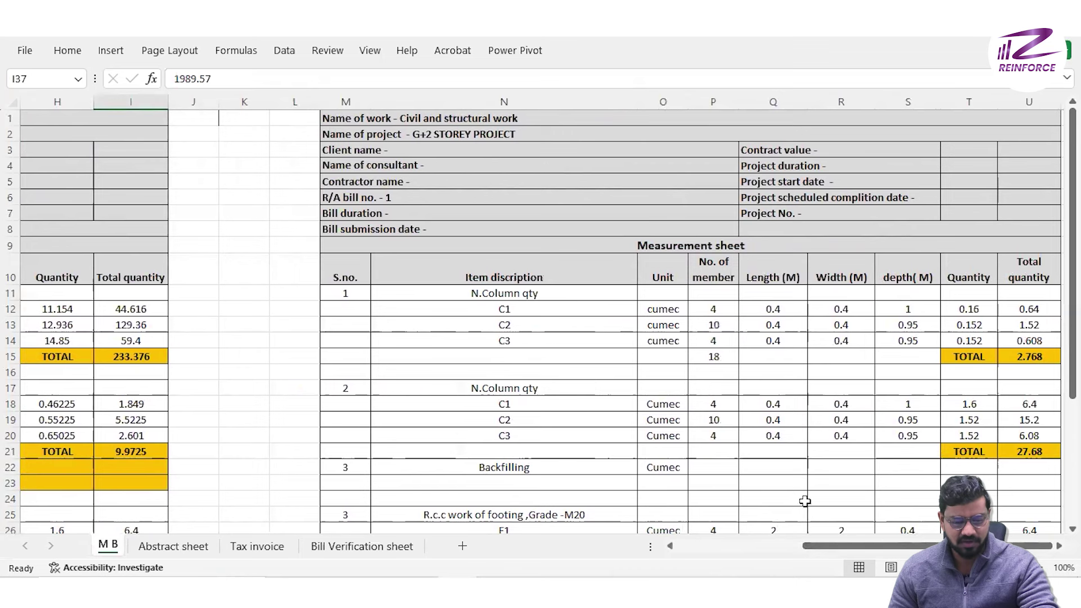
# - Set the R/A bill number to 2 in the header of the M B sheet's second measurement table
pyautogui.scroll(-2, 804, 495)
pyautogui.scroll(2, 804, 490)
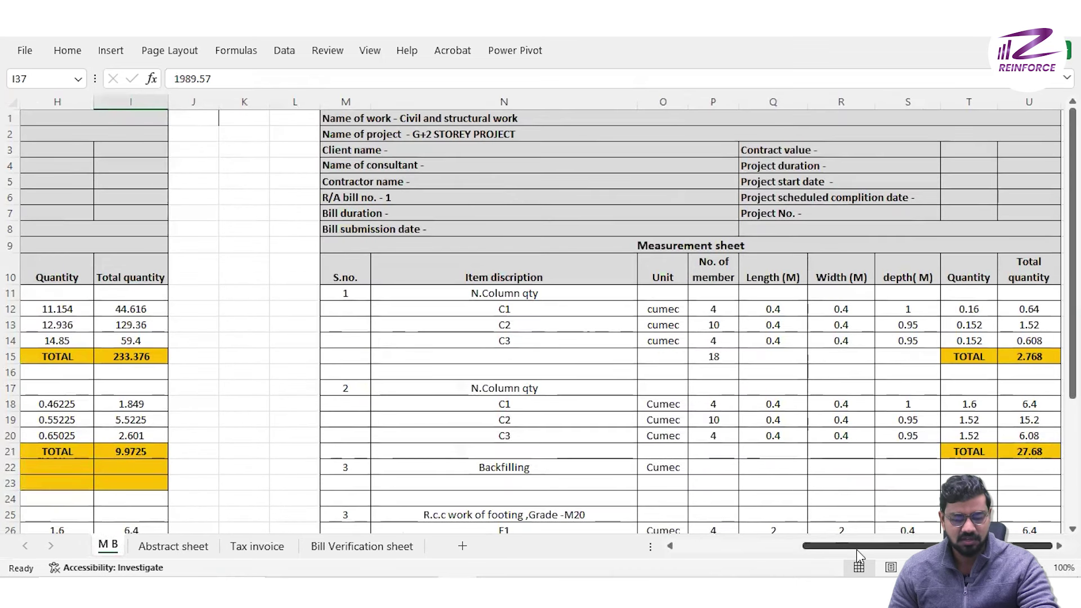
pyautogui.hotkey('ctrl', 'z')
pyautogui.hotkey('ctrl', 'z')
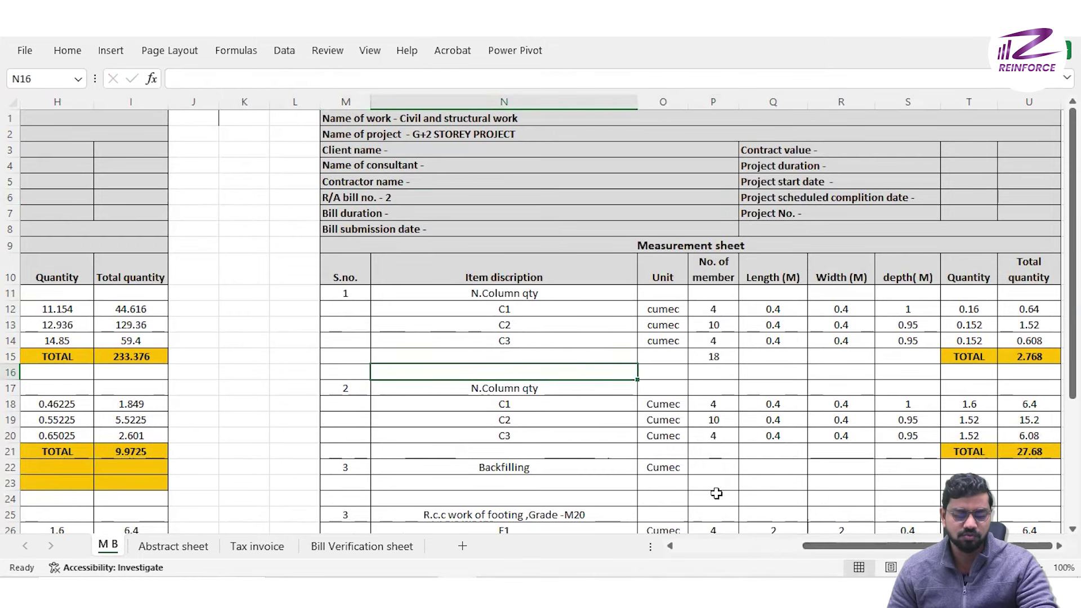
# - Review the second measurement table from the N.Column quantities through the steel reinforcement for footing, and return to its header
pyautogui.hscroll(2, 960, 449)
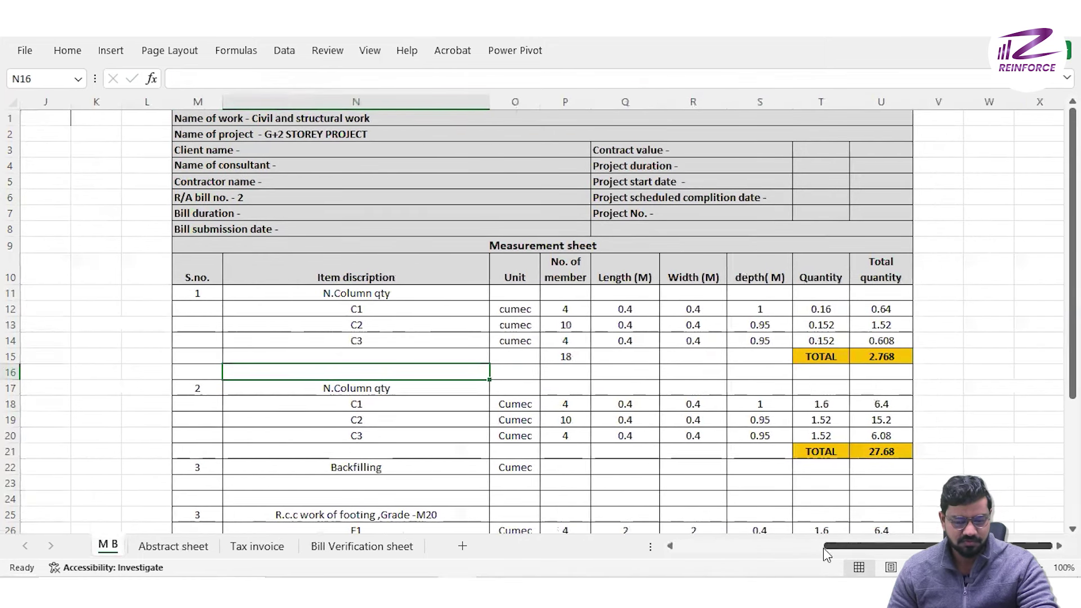
pyautogui.click(670, 547)
pyautogui.scroll(-6, 637, 442)
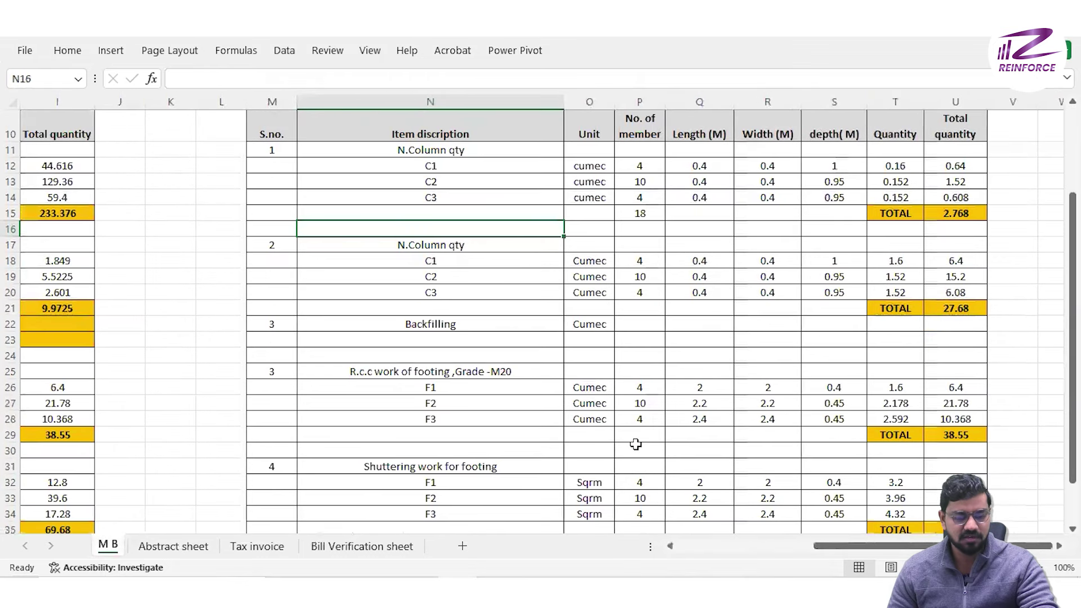
pyautogui.scroll(3, 626, 446)
pyautogui.scroll(-2, 626, 446)
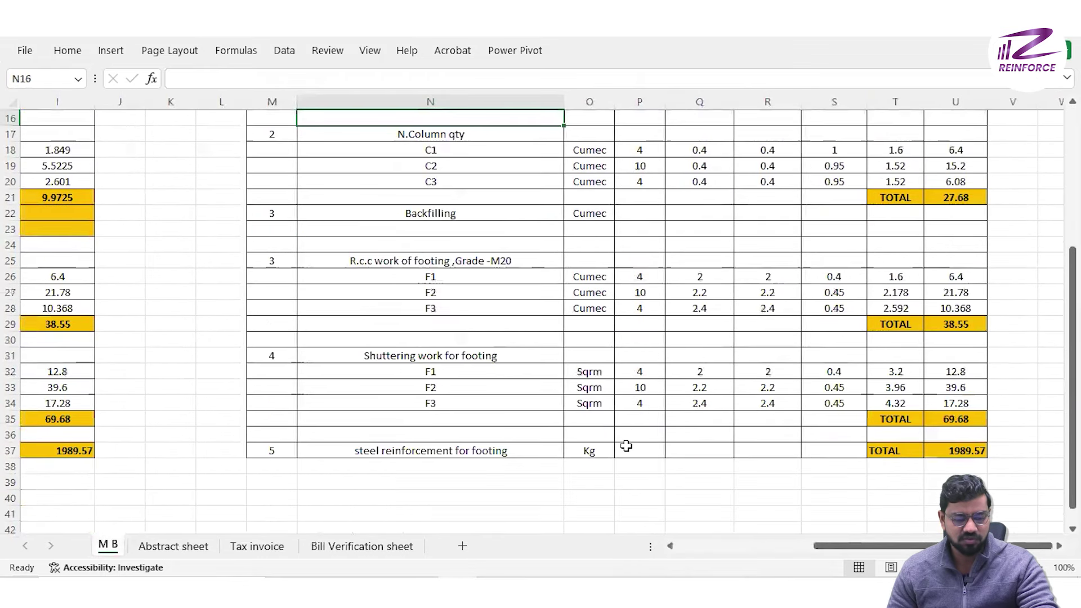
pyautogui.scroll(5, 626, 448)
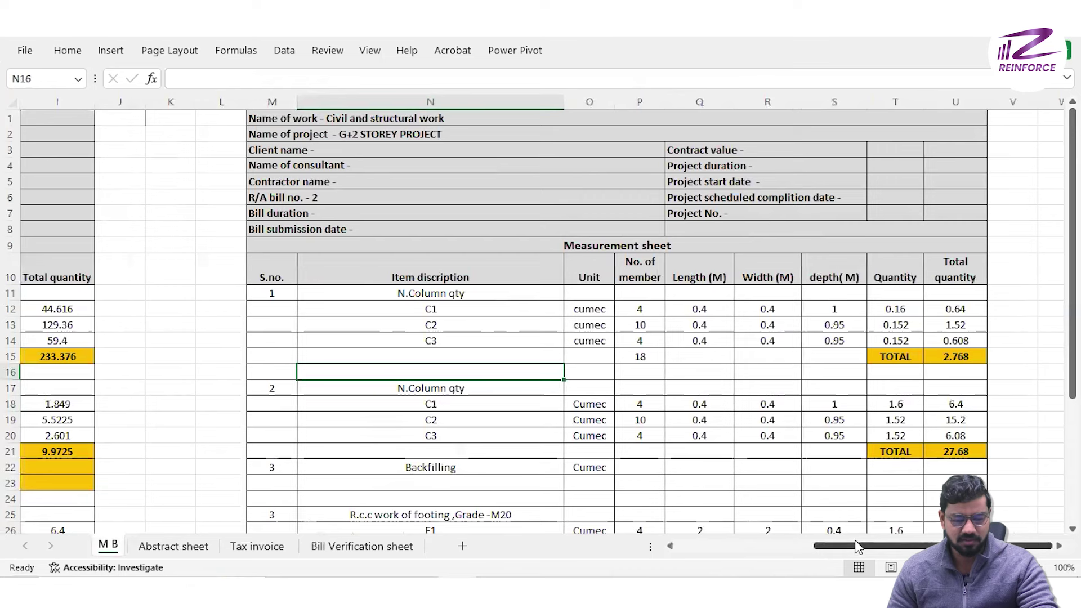
pyautogui.moveTo(860, 546)
pyautogui.mouseDown()
pyautogui.moveTo(722, 546)
pyautogui.moveTo(856, 546)
pyautogui.mouseUp()
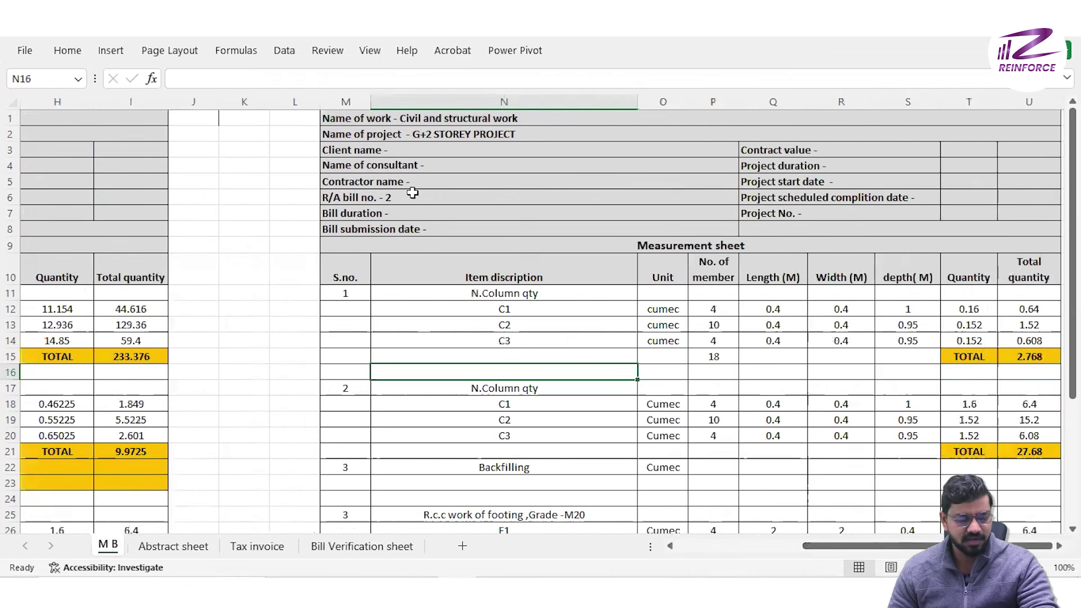
# - Check the Abstract and Tax invoice sheets, and return to the first measurement table on the M B sheet
pyautogui.click(165, 549)
pyautogui.click(265, 549)
pyautogui.click(180, 551)
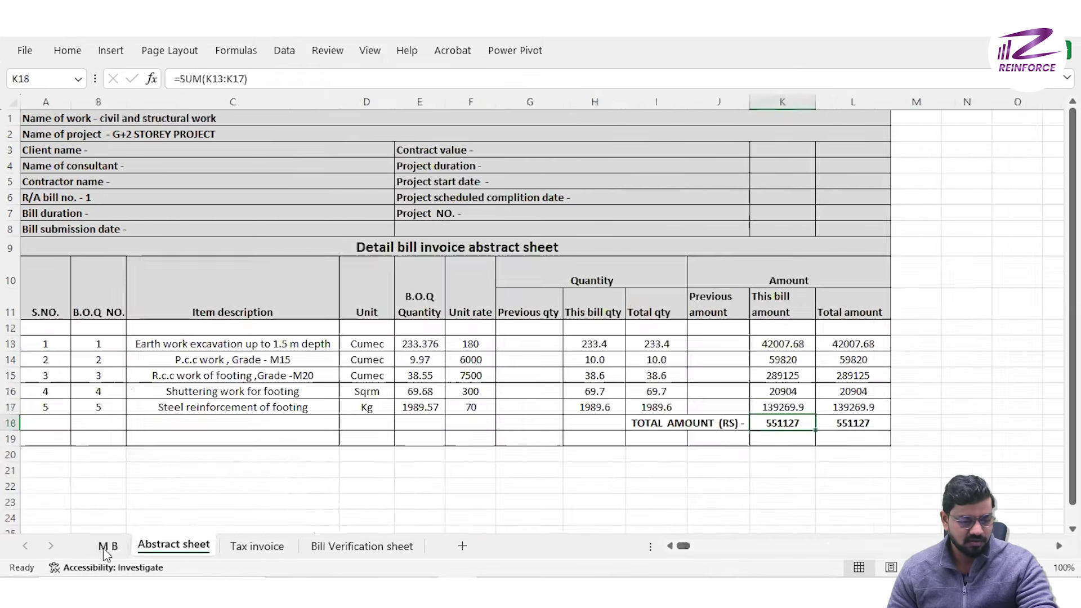
pyautogui.click(103, 548)
pyautogui.moveTo(845, 546); pyautogui.dragTo(698, 555)
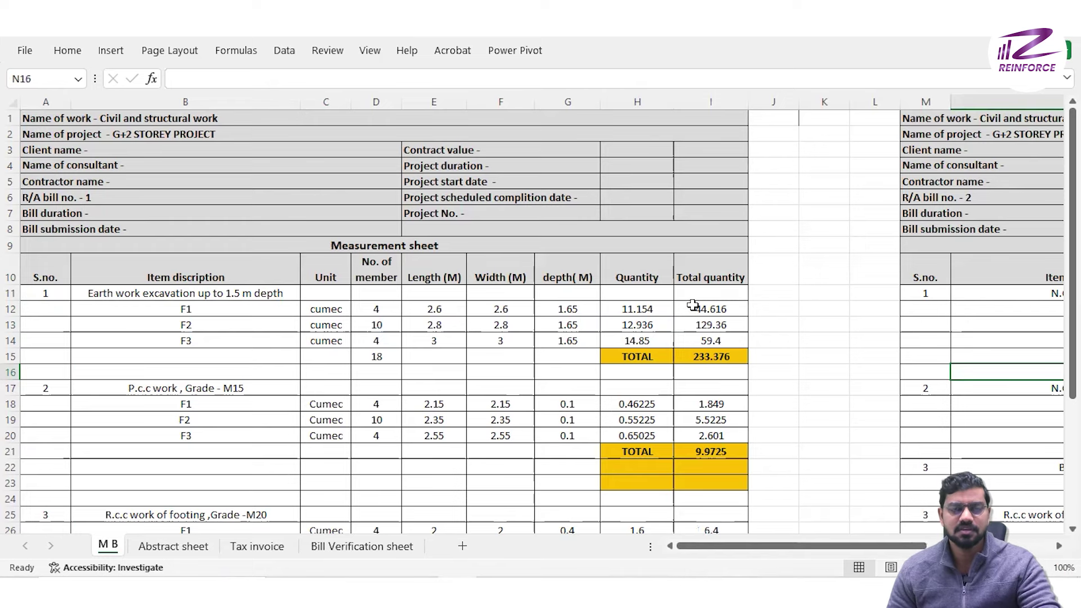
# - Alternate between the Abstract and M B sheets, view the Tax invoice sheet, and finish on the M B sheet
pyautogui.click(171, 546)
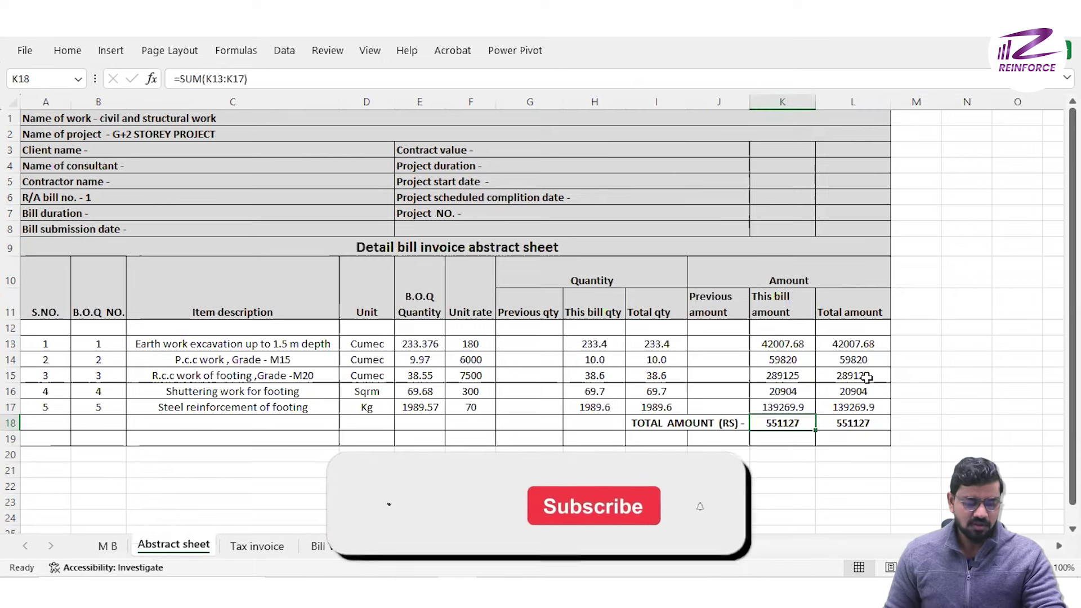
pyautogui.click(108, 545)
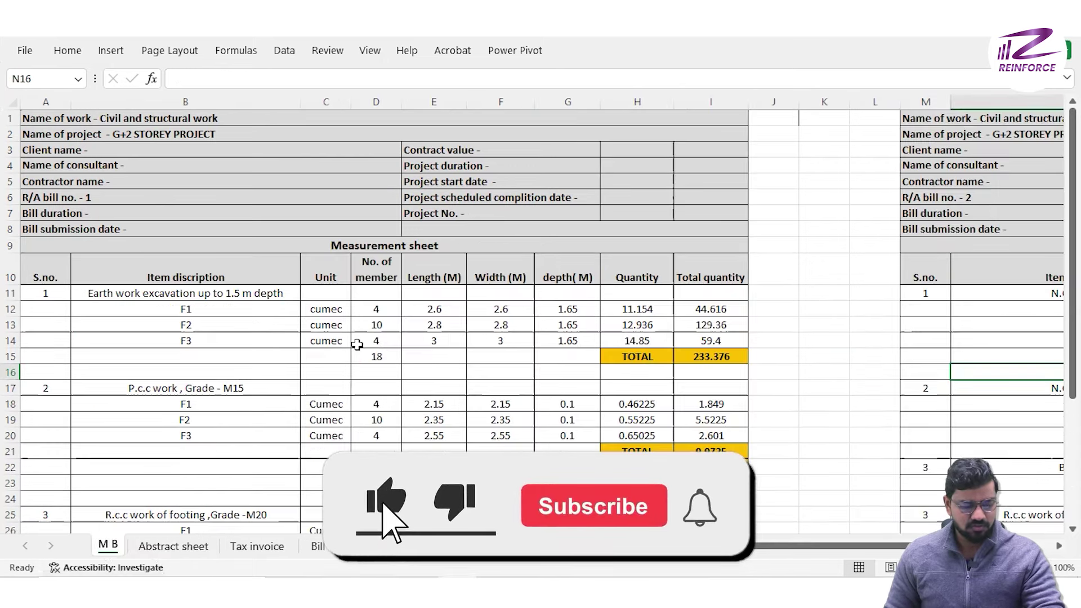
pyautogui.click(171, 549)
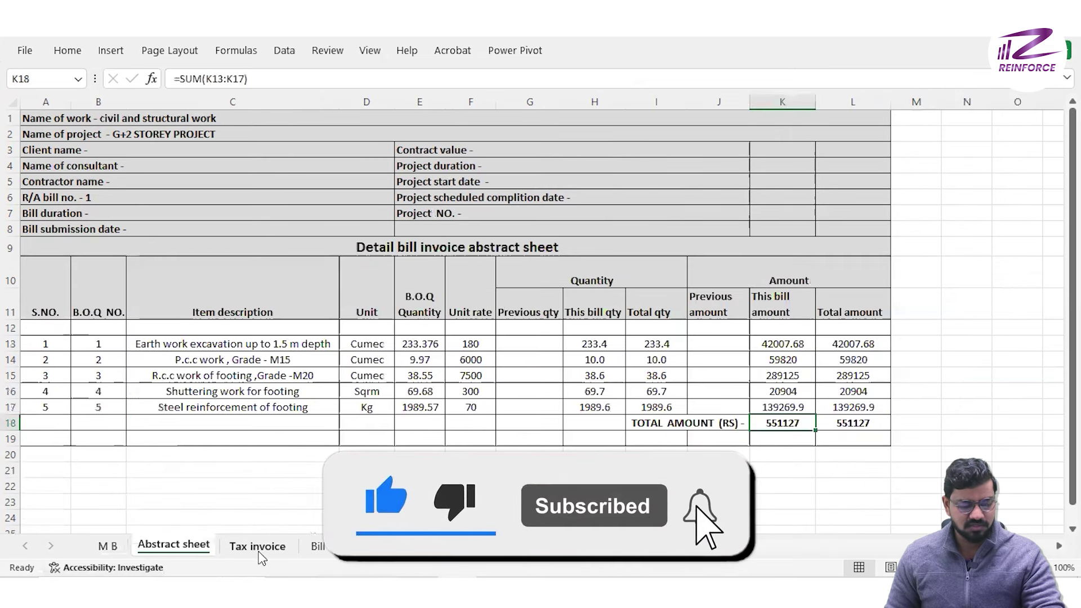
pyautogui.click(259, 549)
pyautogui.click(127, 550)
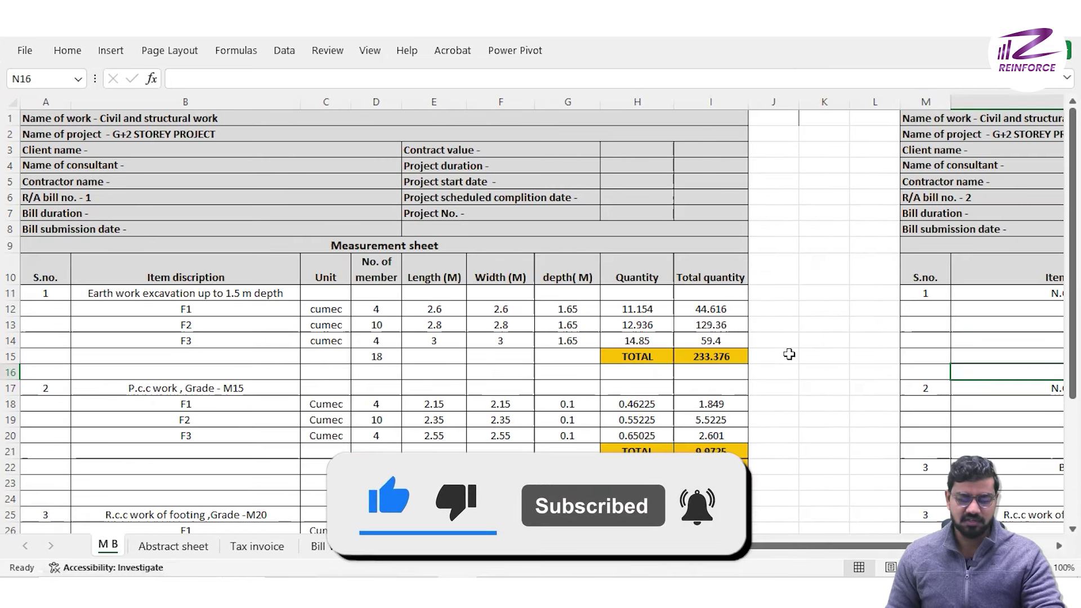